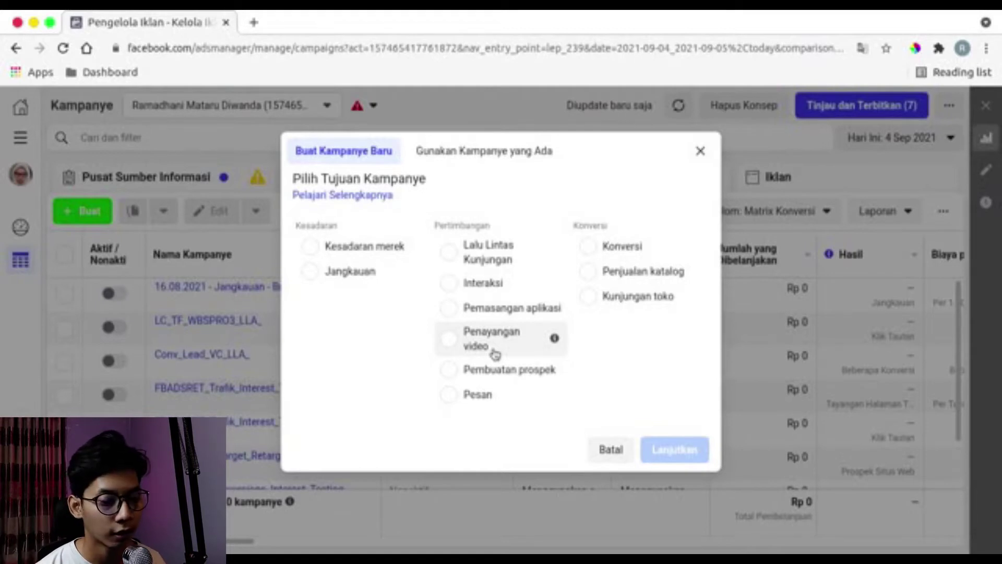
# Choose Penayangan video as the new campaign's objective and expand the optional campaign naming section.
pyautogui.click(495, 355)
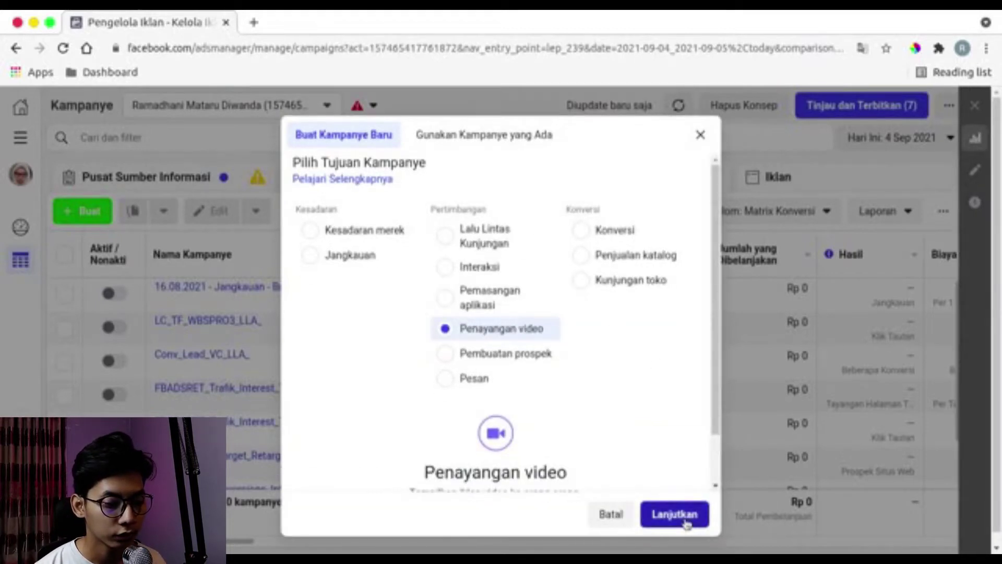
pyautogui.scroll(-2, 681, 439)
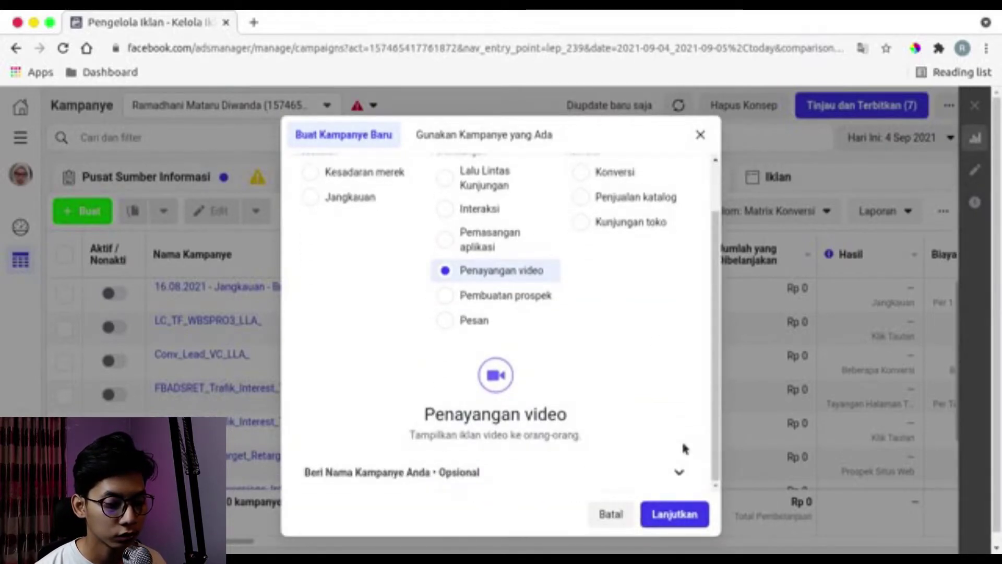
pyautogui.click(615, 481)
pyautogui.scroll(-4, 609, 365)
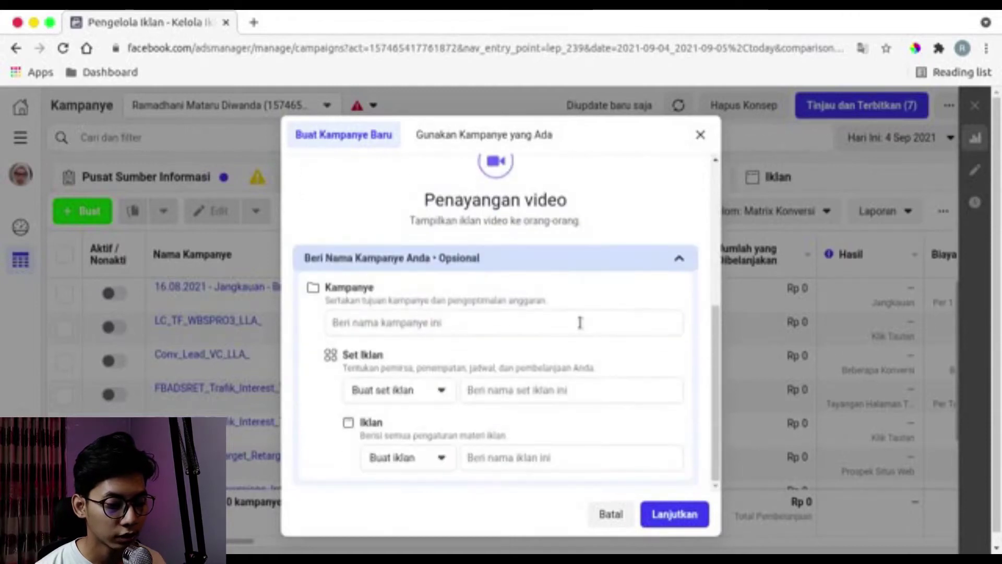
# Name the campaign "04.09.2021 VV - LLA" and continue to its settings.
pyautogui.click(579, 322)
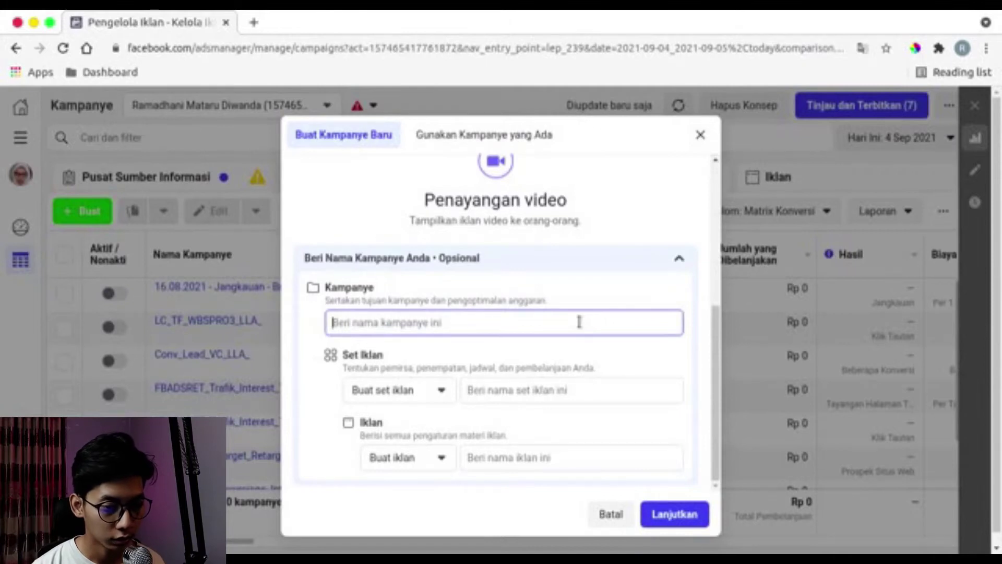
pyautogui.write('04')
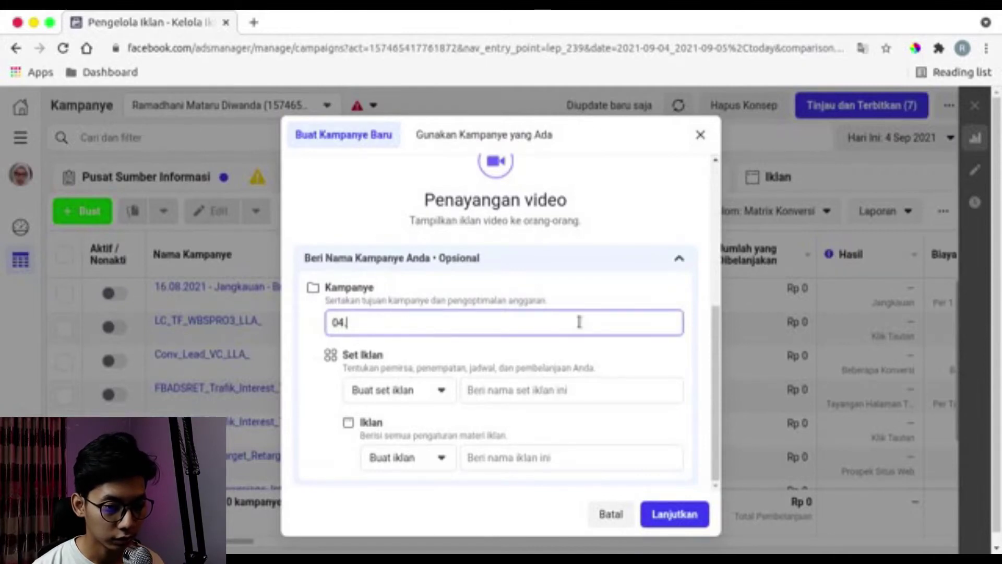
pyautogui.write('.09.2')
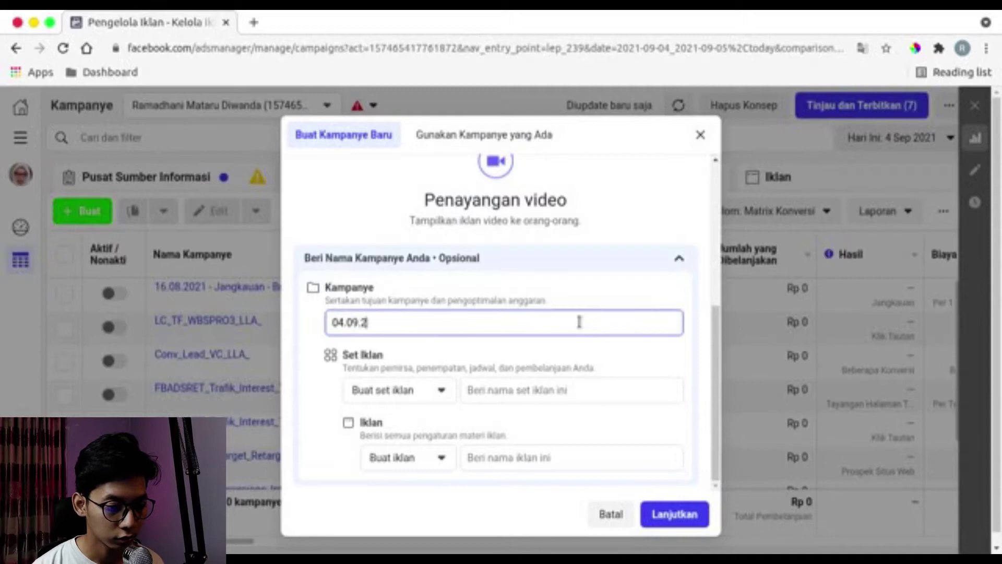
pyautogui.write('2020')
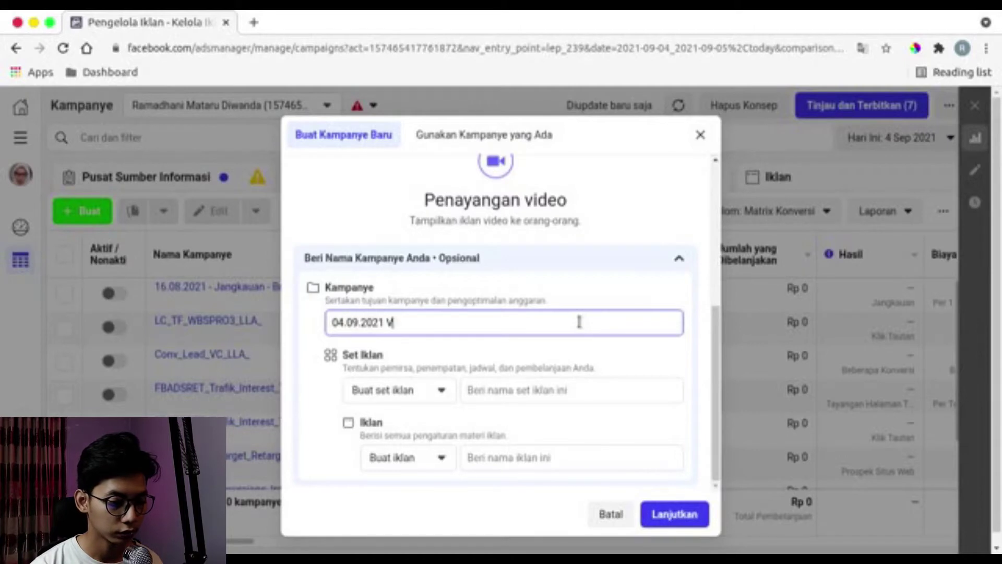
pyautogui.write(' VV')
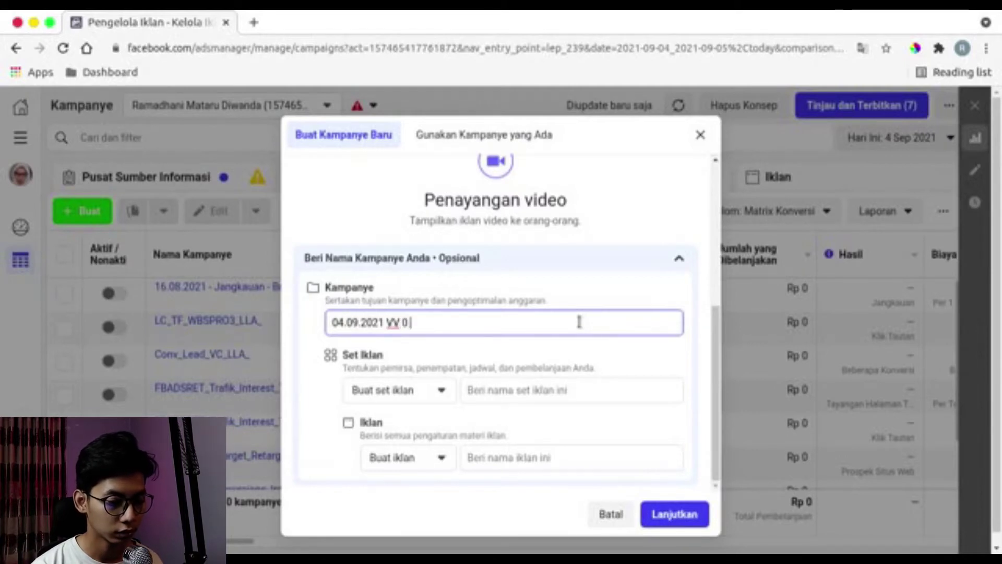
pyautogui.write(' - LLA')
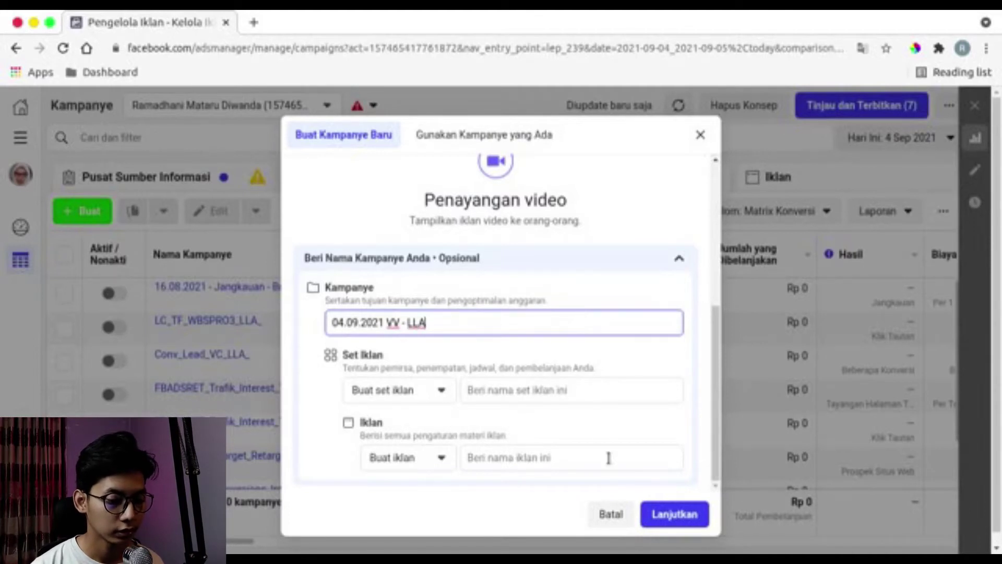
pyautogui.click(670, 514)
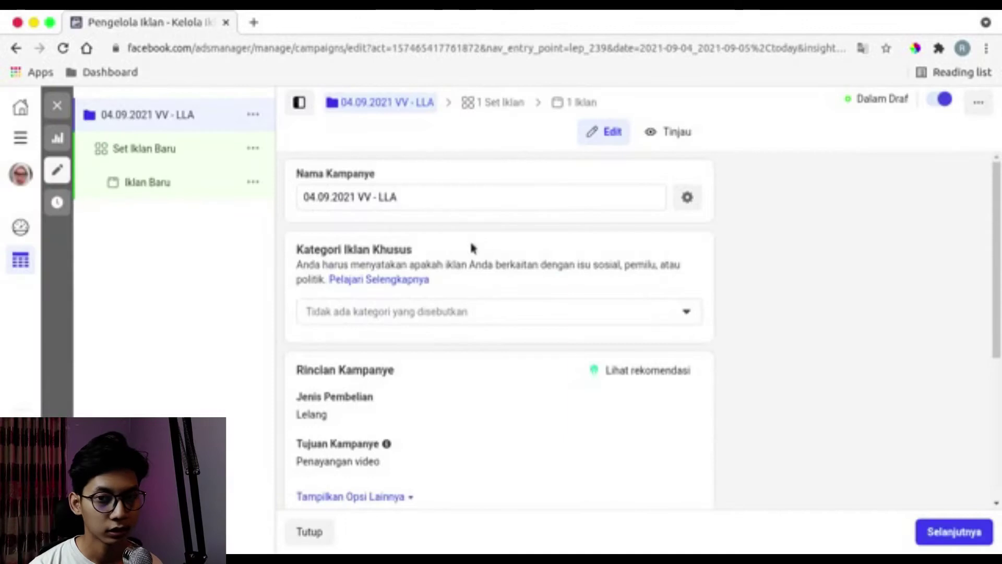
# Enable campaign budget optimization and set the daily budget to Rp 50.000.
pyautogui.scroll(-5, 501, 250)
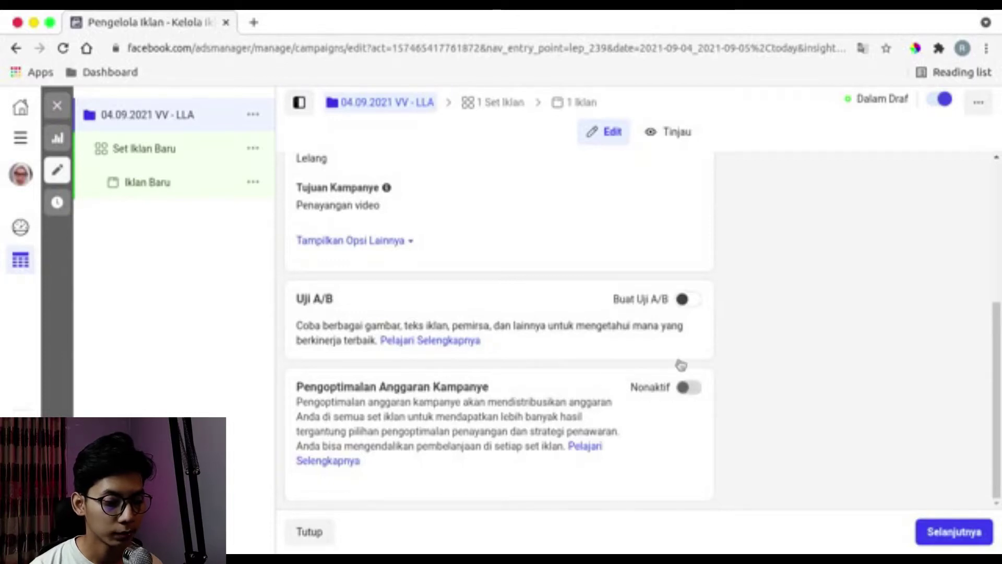
pyautogui.click(684, 387)
pyautogui.scroll(-4, 680, 353)
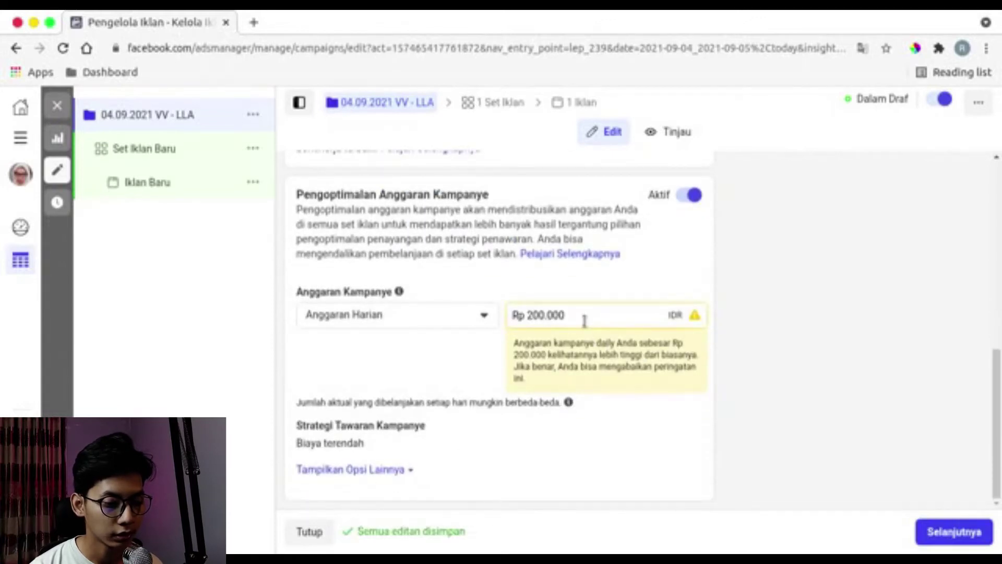
pyautogui.tripleClick(585, 320)
pyautogui.write('50000')
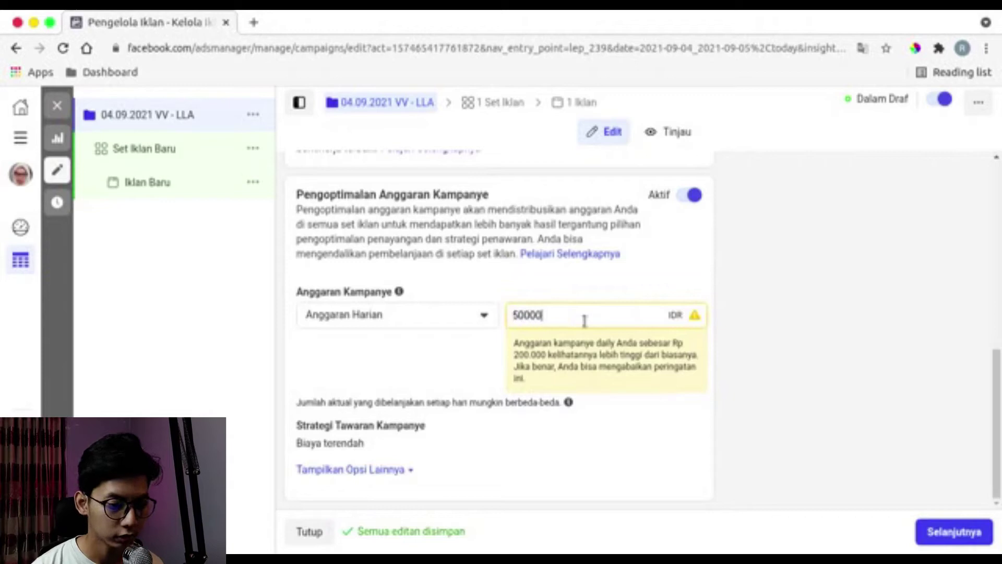
pyautogui.click(684, 283)
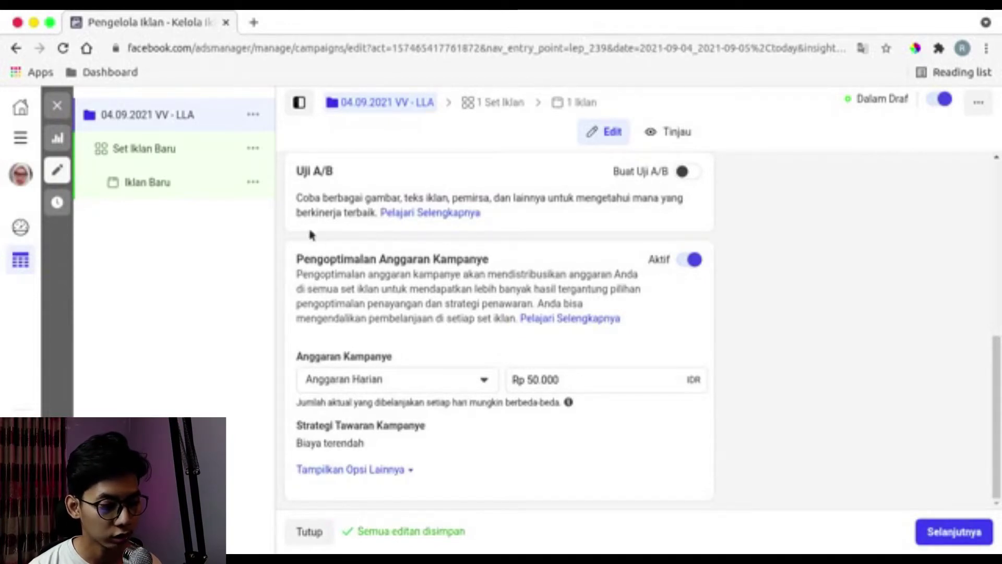
# Open the new ad set's audience age range for editing and keep 21 as the minimum age.
pyautogui.click(200, 160)
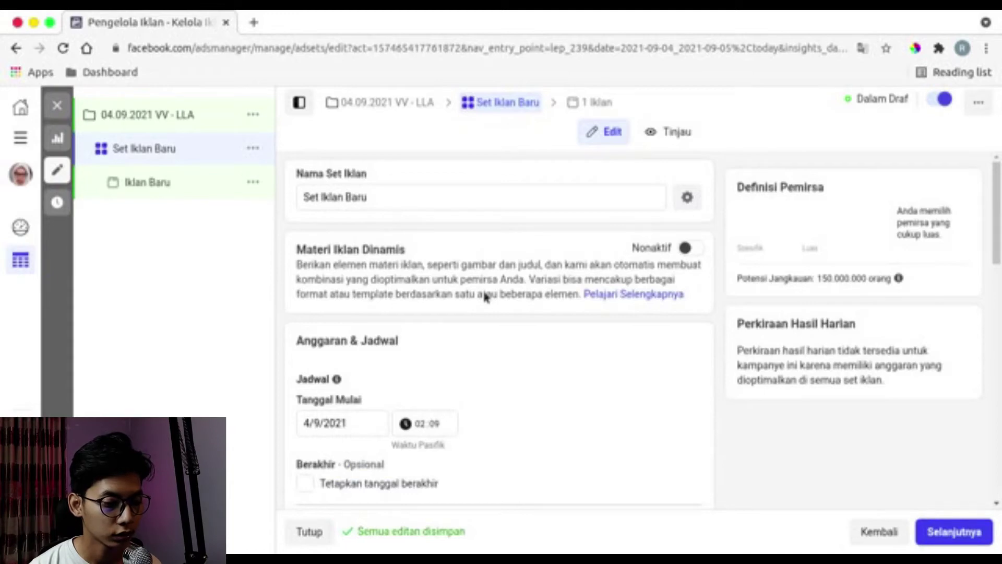
pyautogui.scroll(-10, 515, 344)
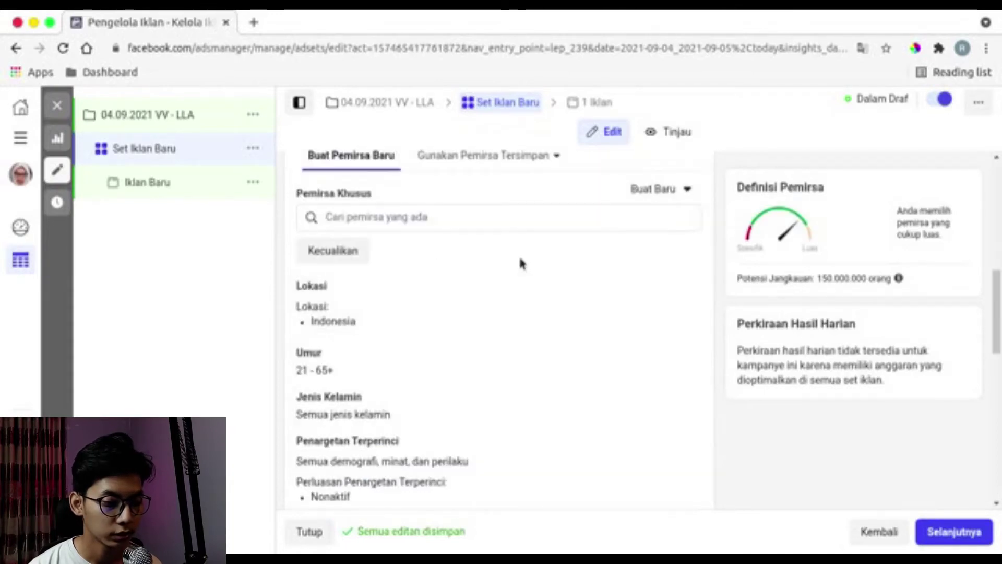
pyautogui.scroll(1, 520, 261)
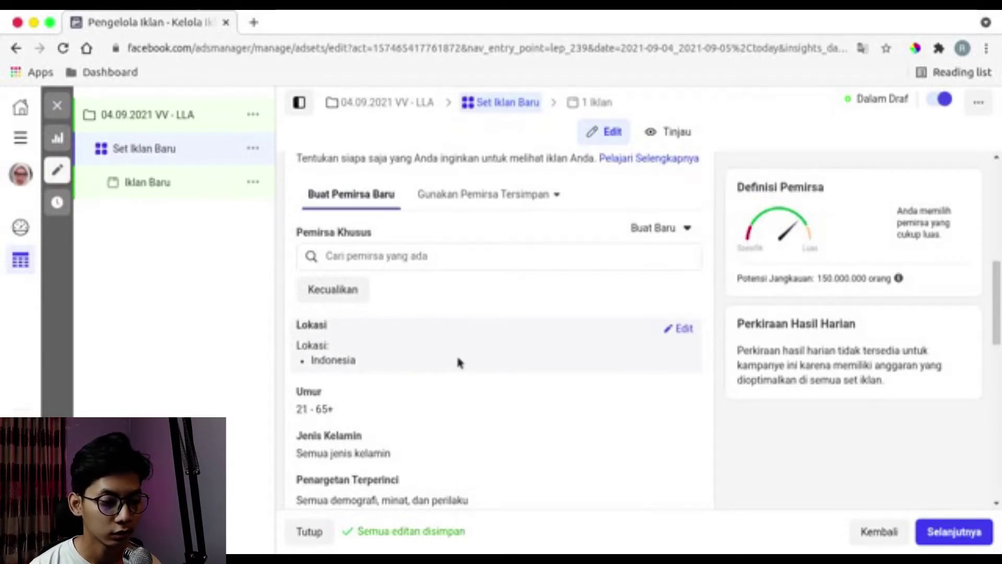
pyautogui.scroll(-3, 457, 359)
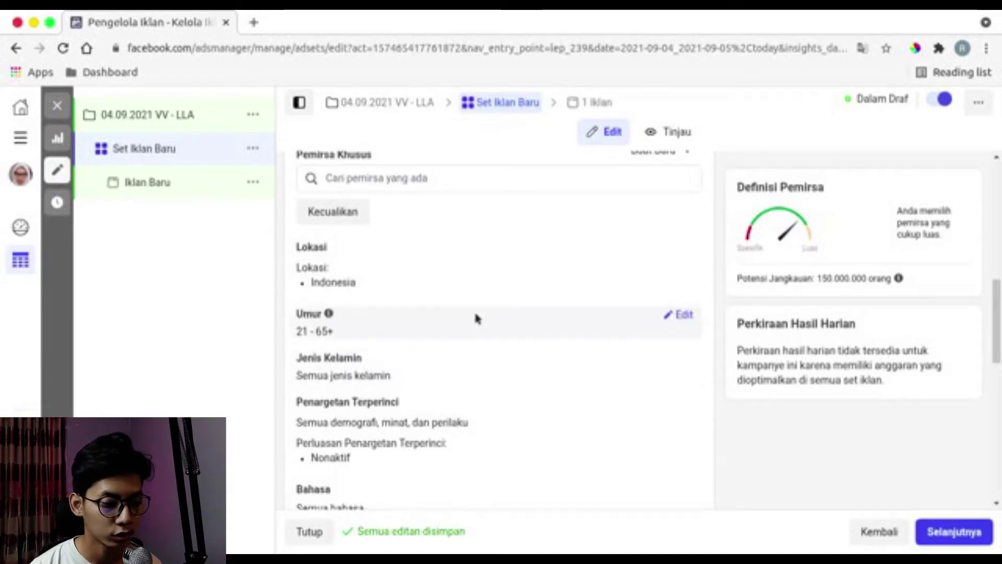
pyautogui.click(673, 319)
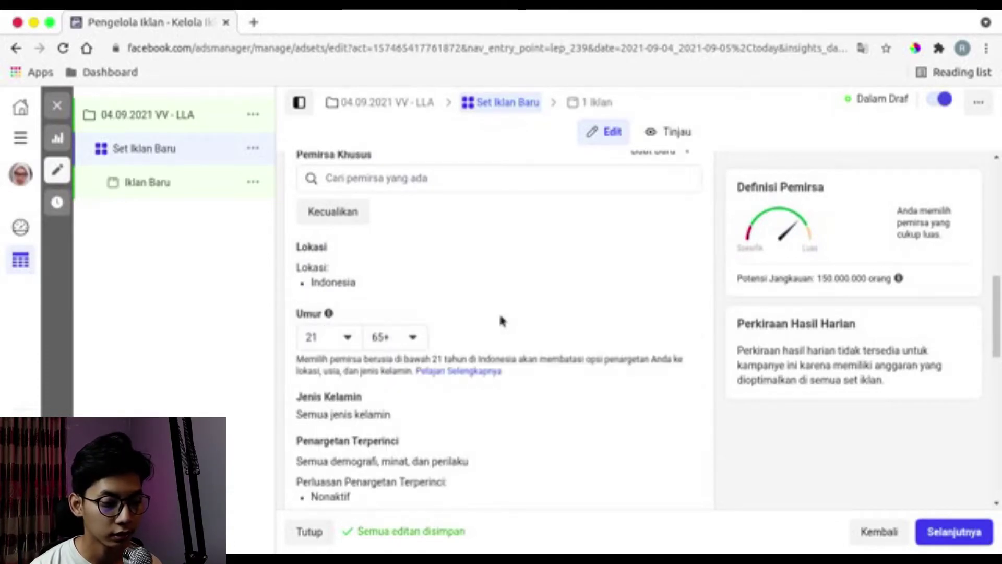
pyautogui.click(343, 338)
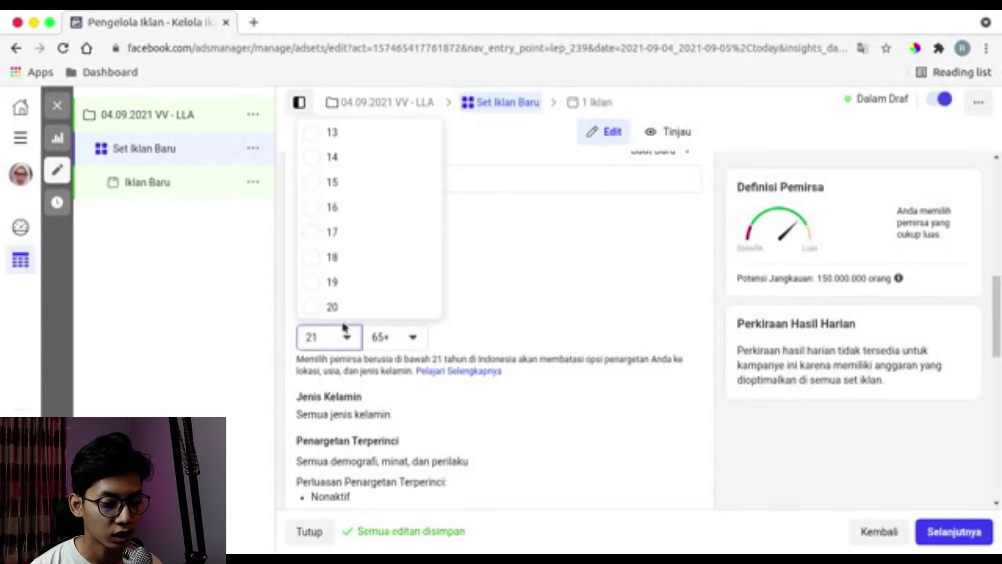
pyautogui.scroll(3, 349, 220)
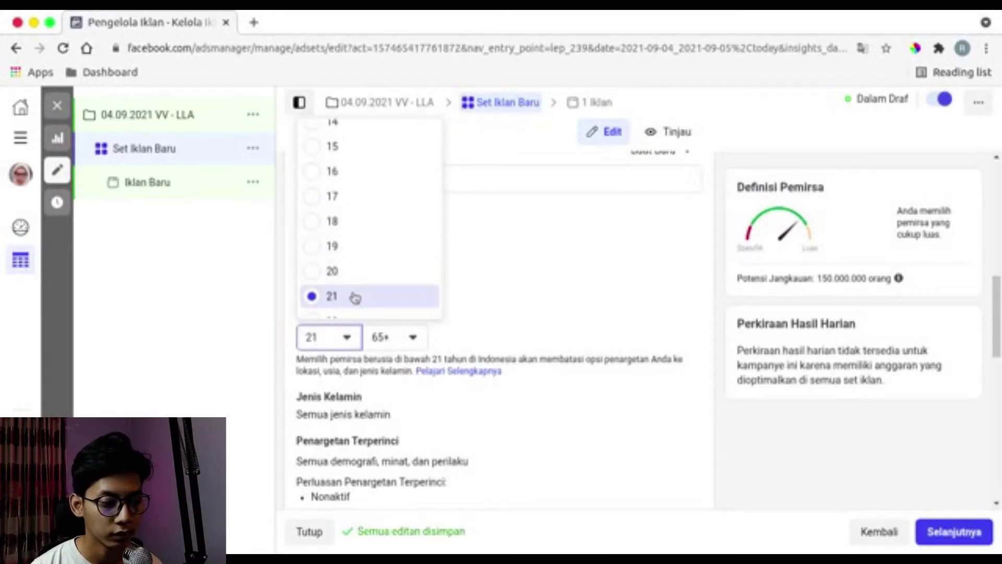
pyautogui.click(477, 294)
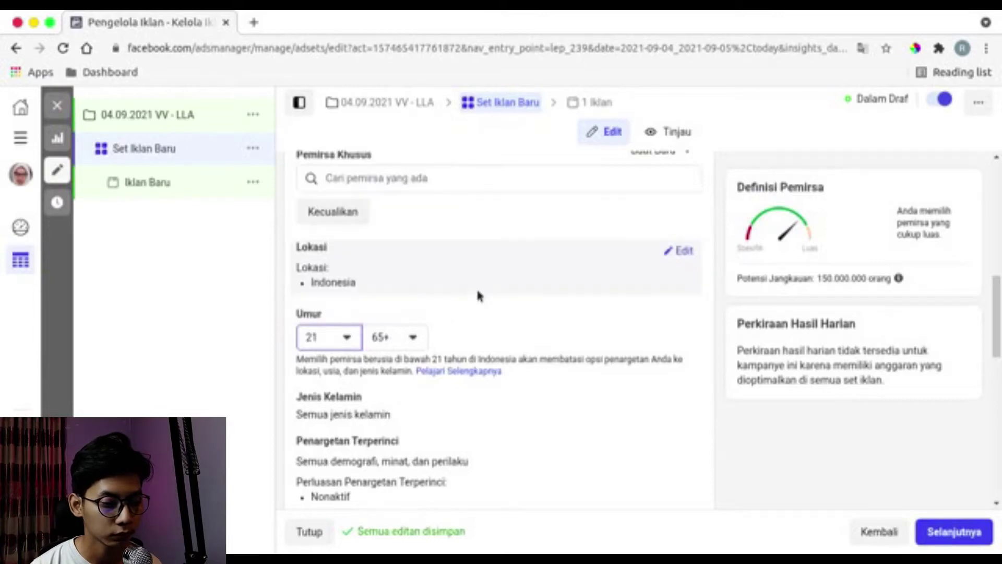
# Set the maximum age of the ad set's audience to 35.
pyautogui.scroll(-1, 477, 294)
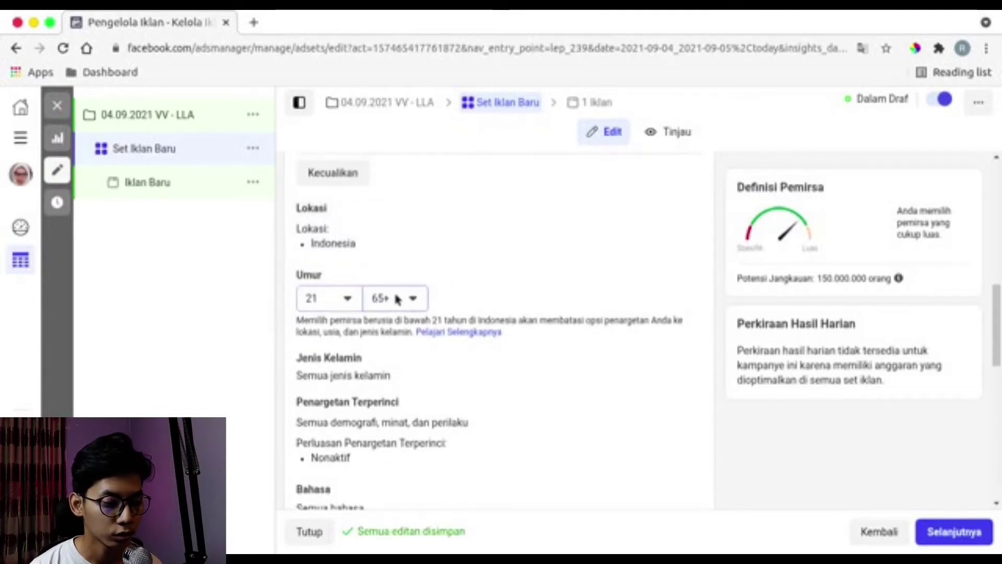
pyautogui.click(397, 299)
pyautogui.scroll(1, 398, 385)
pyautogui.scroll(6, 398, 385)
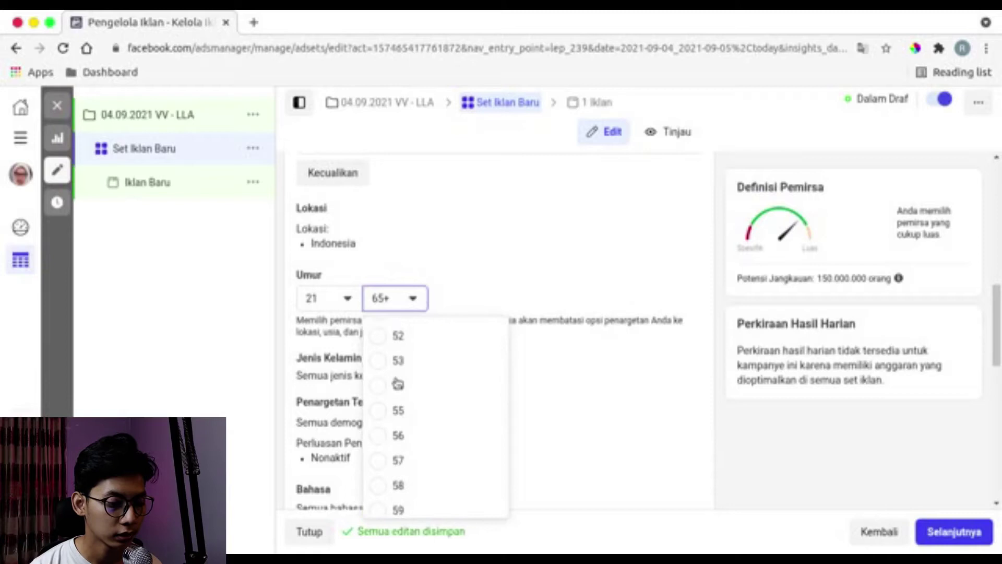
pyautogui.scroll(3, 398, 385)
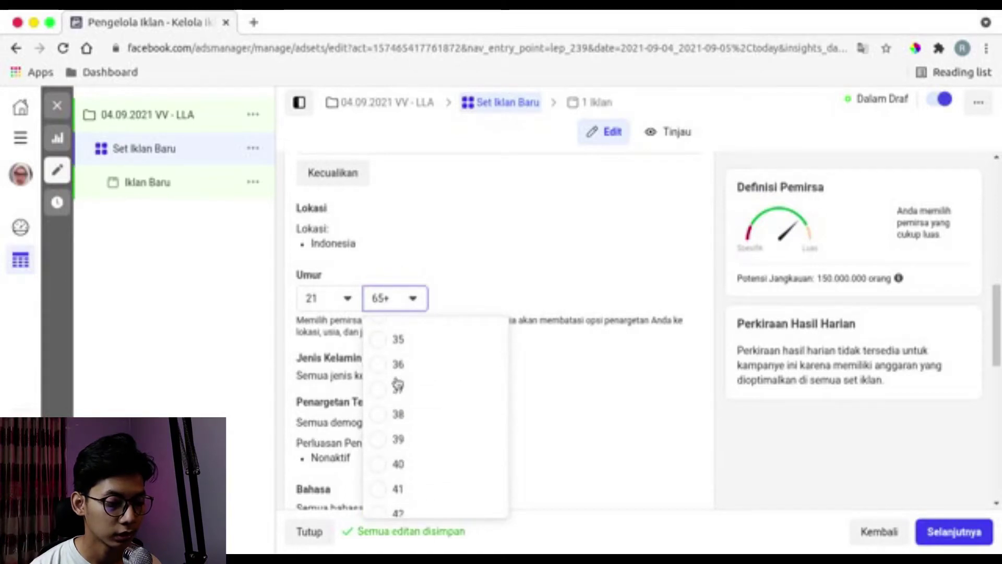
pyautogui.click(398, 378)
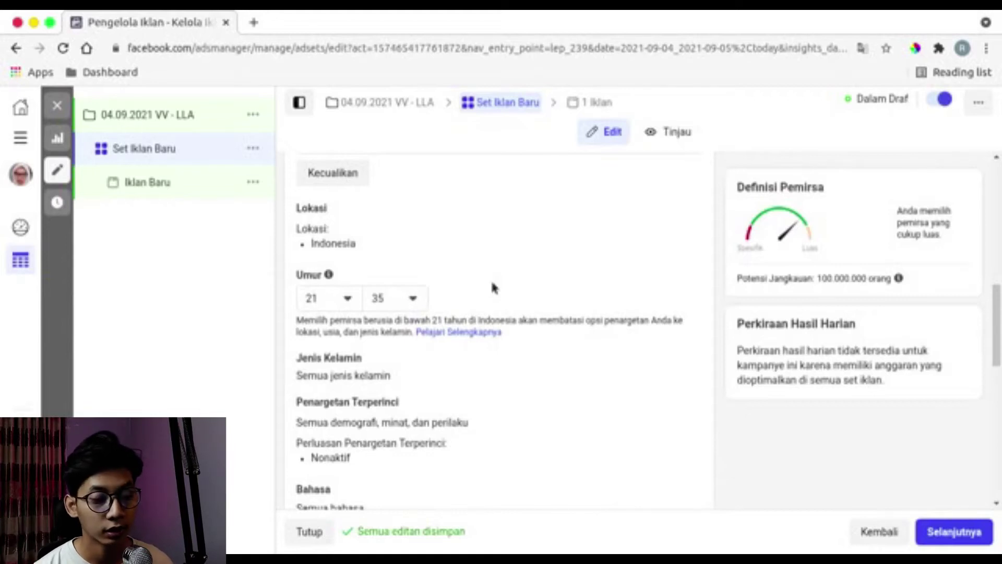
# Restrict the audience's gender to Perempuan.
pyautogui.scroll(-2, 493, 287)
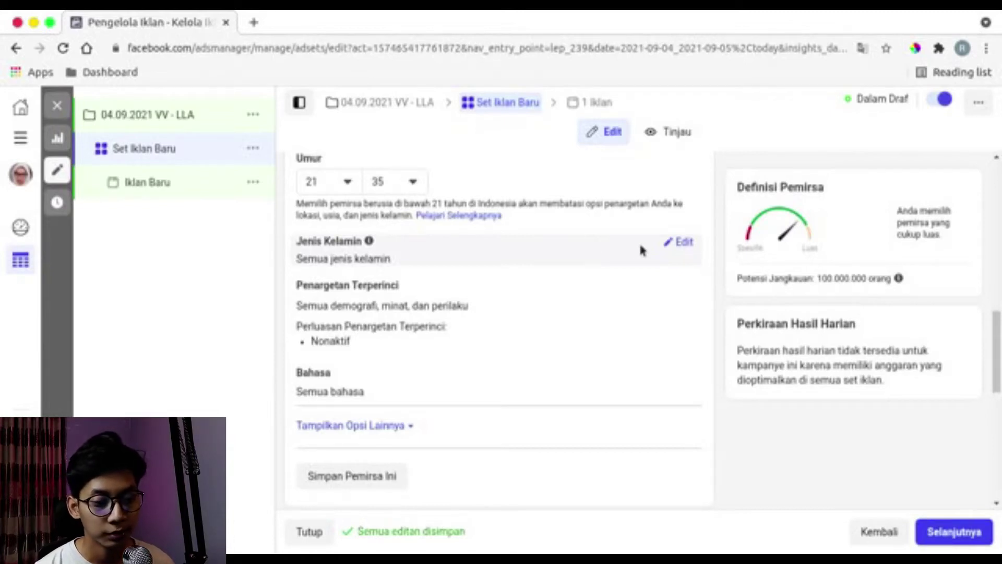
pyautogui.click(683, 243)
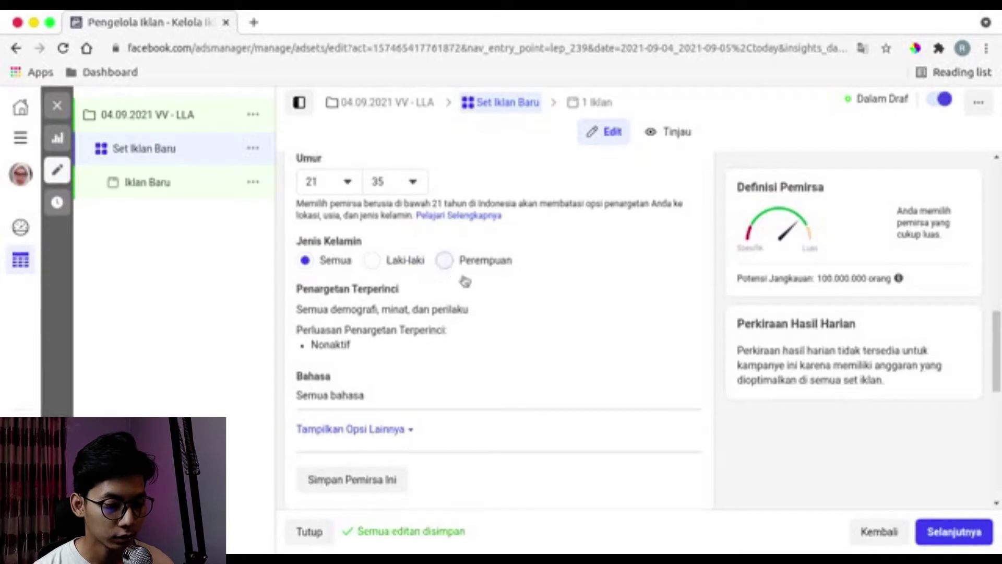
pyautogui.scroll(-2, 516, 304)
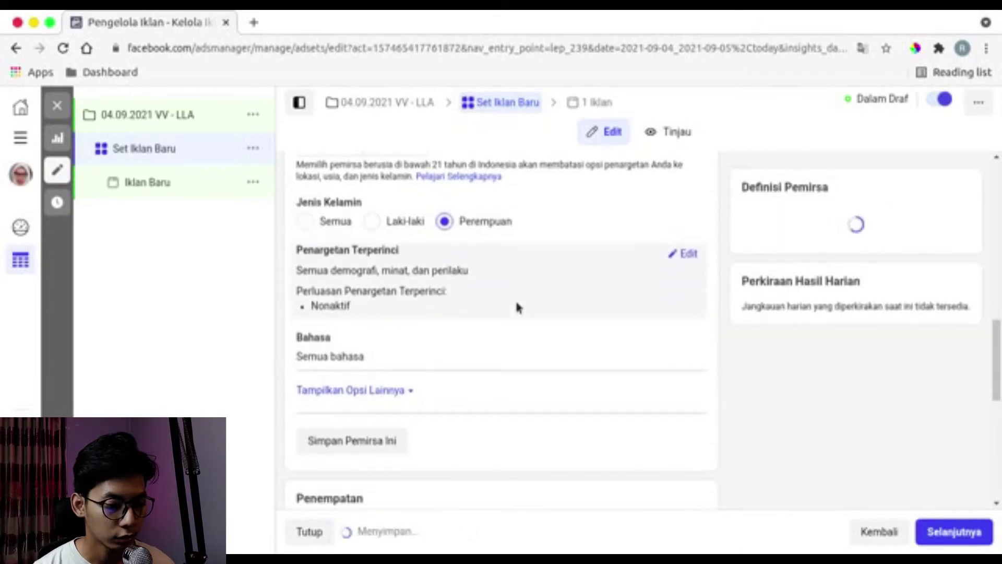
# Enable detailed targeting expansion for the ad set, search the targeting options for Fashion and add the Street fashion interest.
pyautogui.click(690, 217)
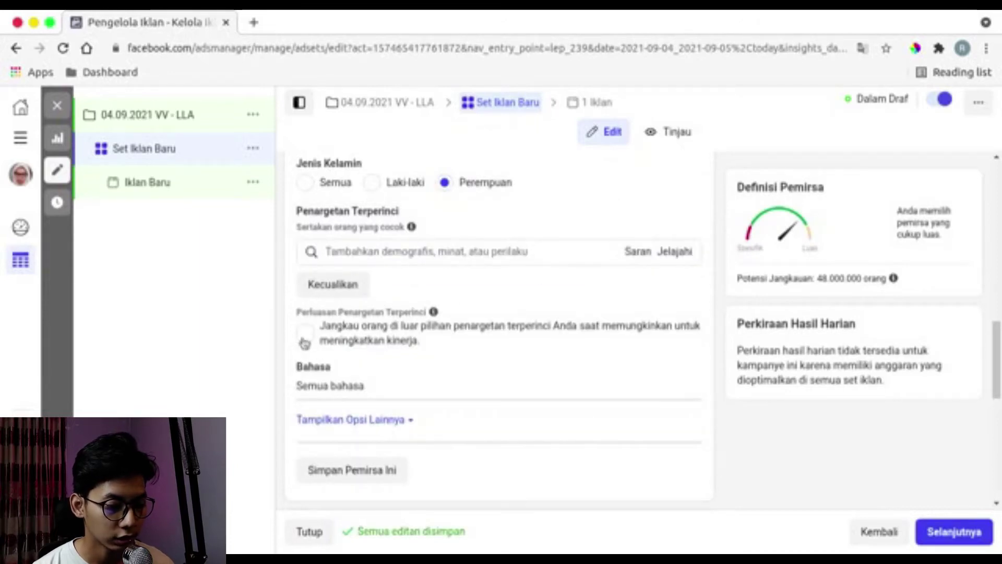
pyautogui.click(442, 251)
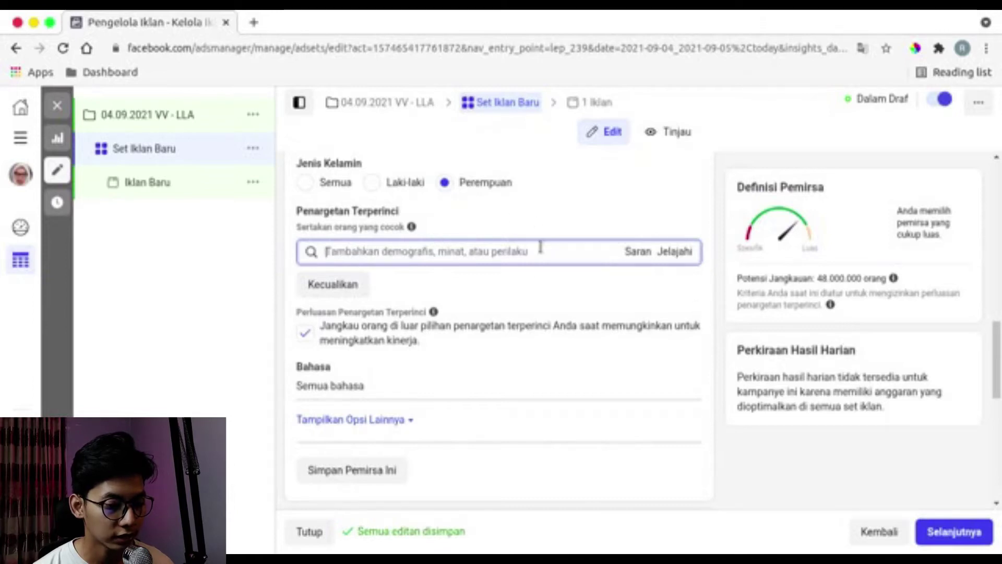
pyautogui.scroll(3, 540, 247)
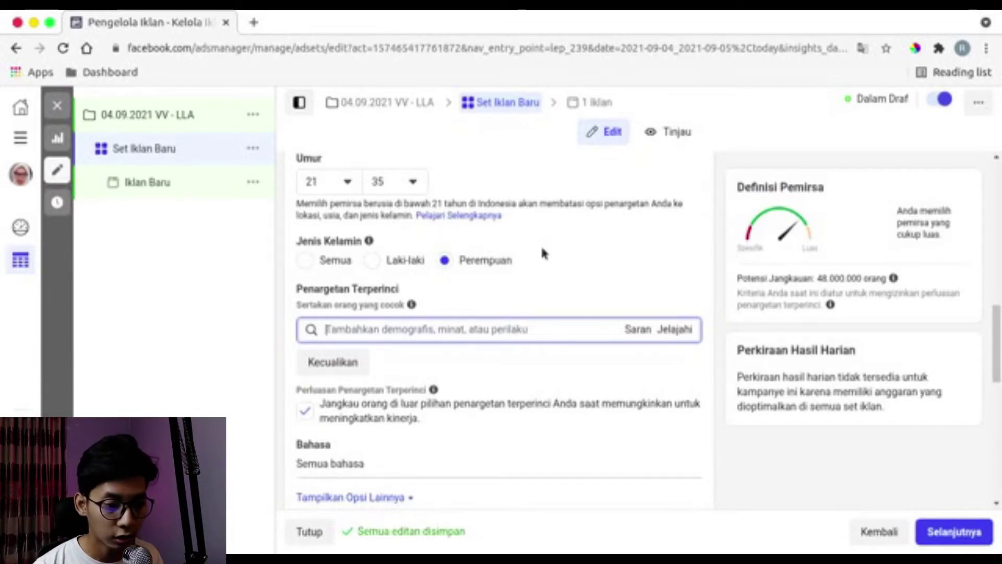
pyautogui.scroll(-3, 549, 276)
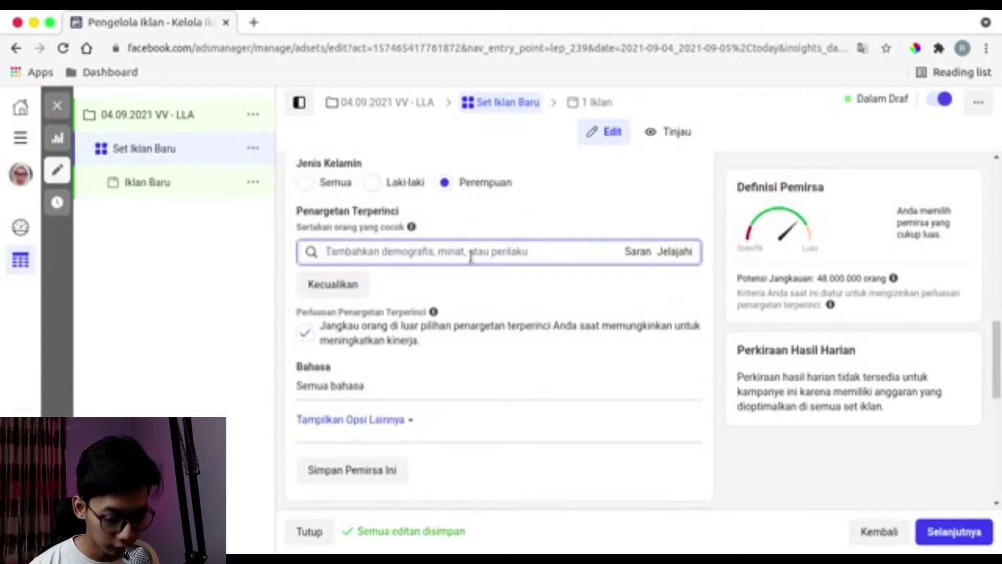
pyautogui.scroll(1, 469, 261)
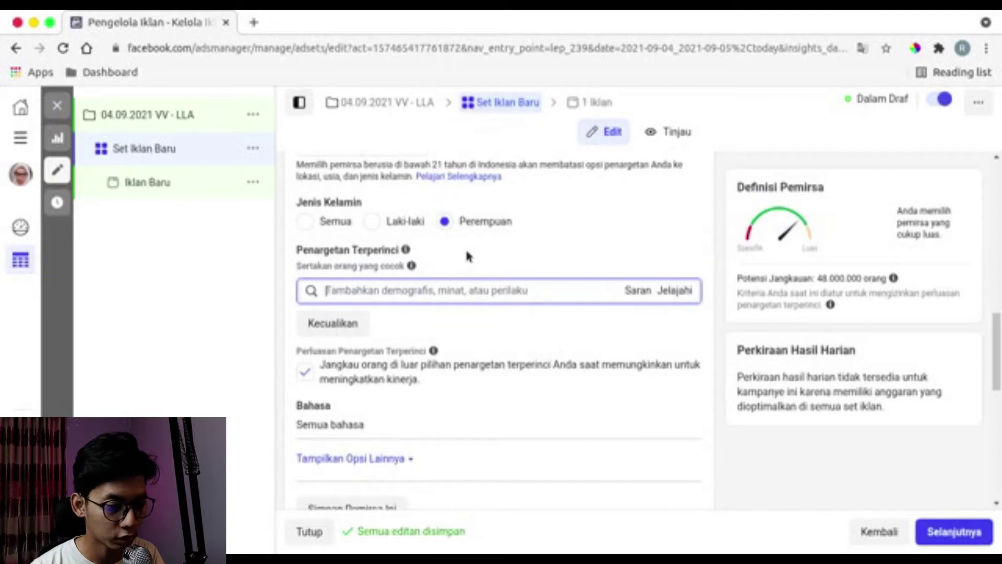
pyautogui.write('Fashion')
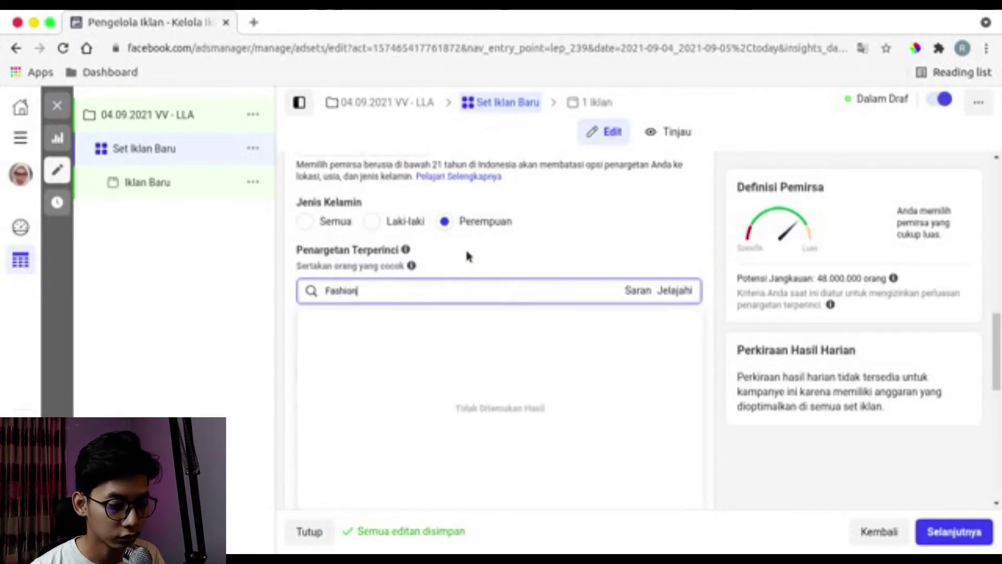
pyautogui.scroll(-1, 466, 256)
pyautogui.scroll(-1, 466, 255)
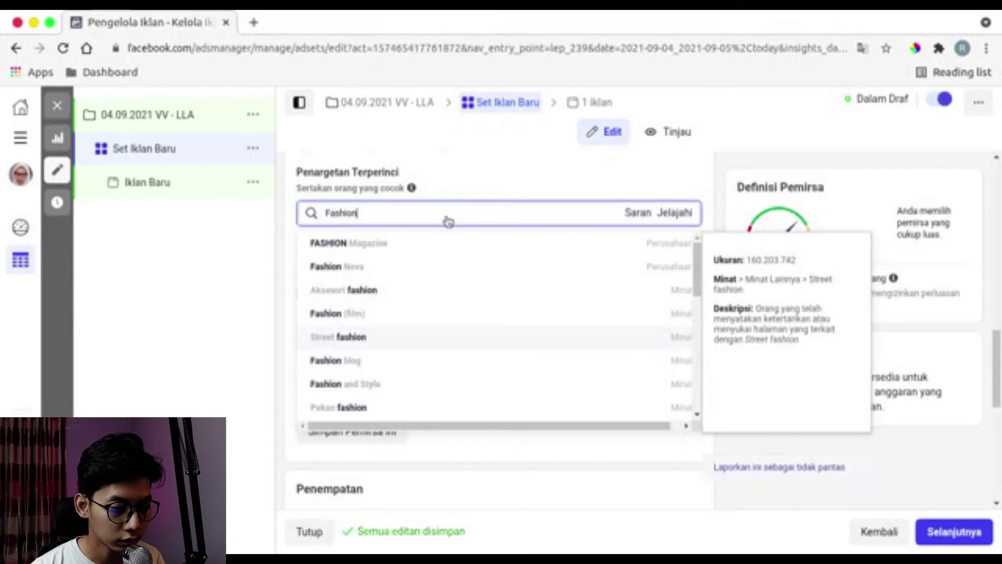
pyautogui.press('Return')
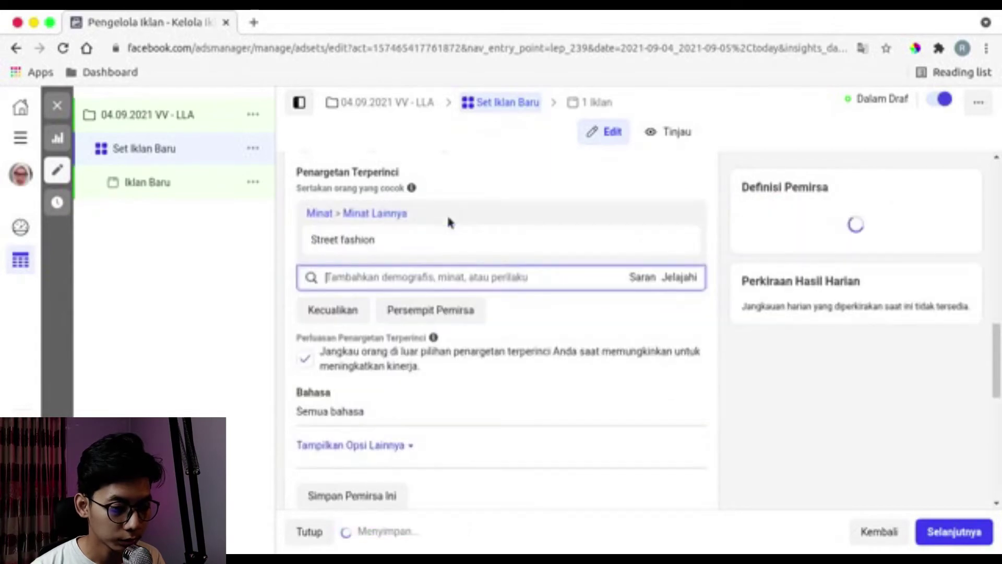
# Search the detailed targeting options for belanja and add the Belanja online interest.
pyautogui.click(471, 278)
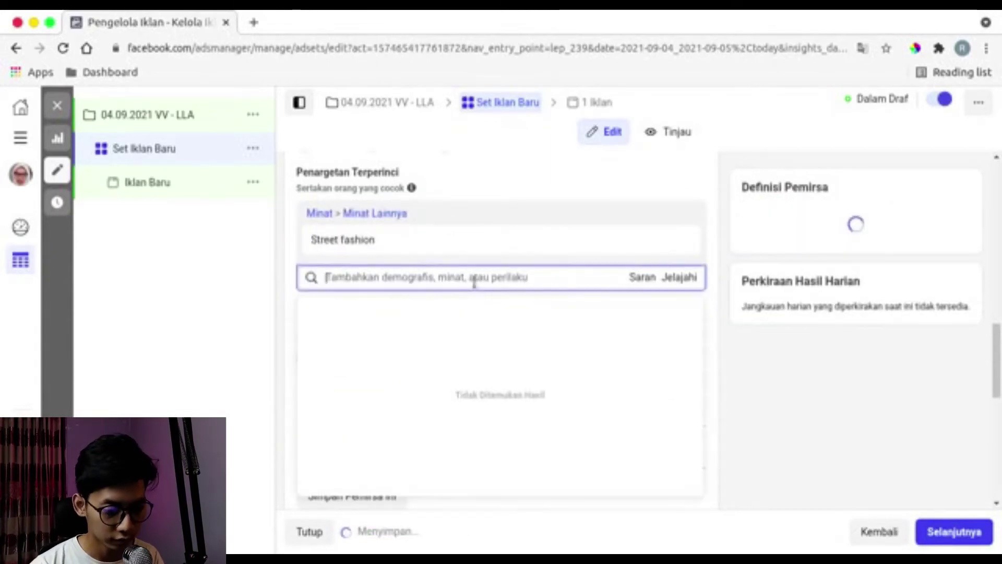
pyautogui.write('belanja')
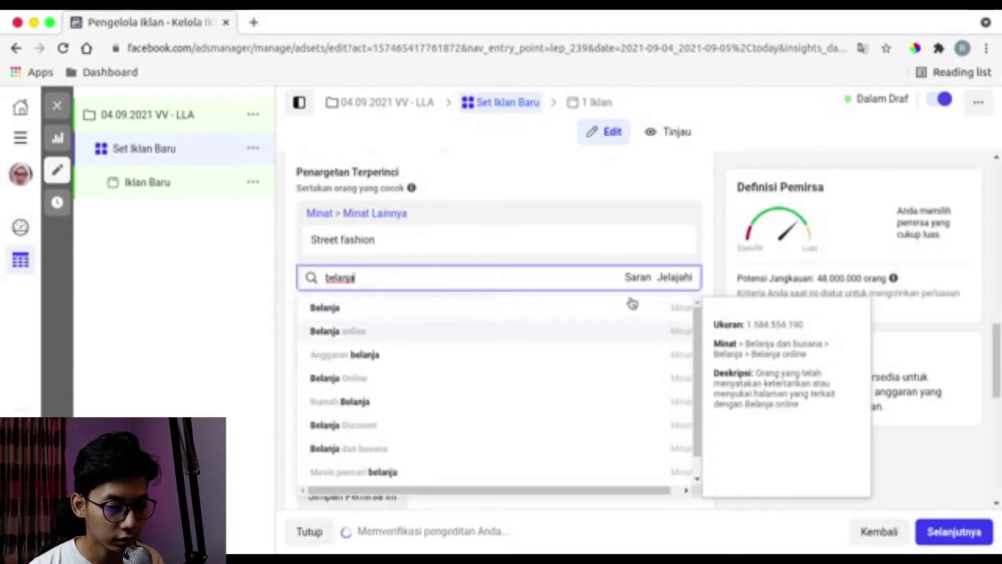
pyautogui.click(641, 331)
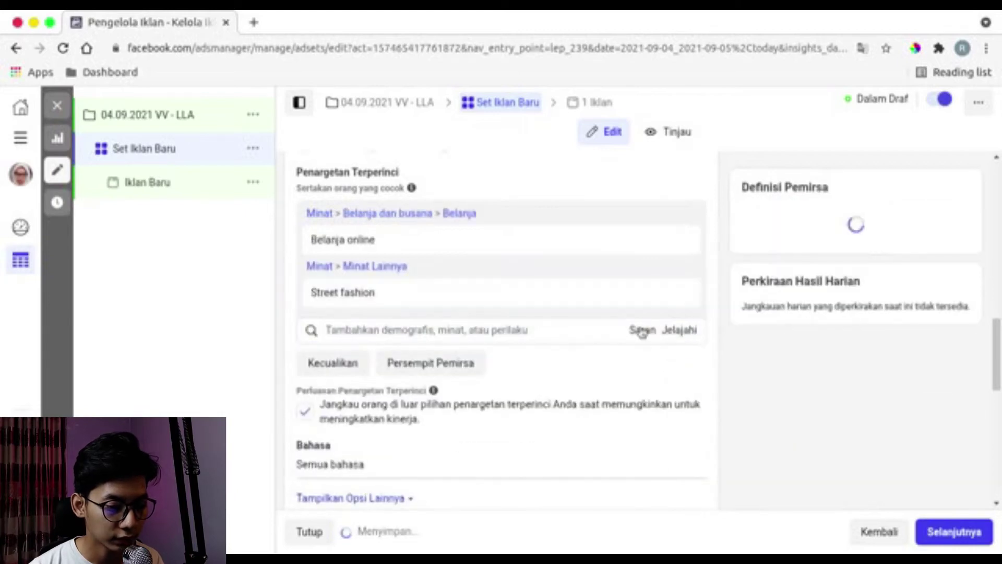
# From the targeting suggestions, add the behavior Pembelanja yang Berinteraksi and the interest Belanja dan busana.
pyautogui.click(642, 331)
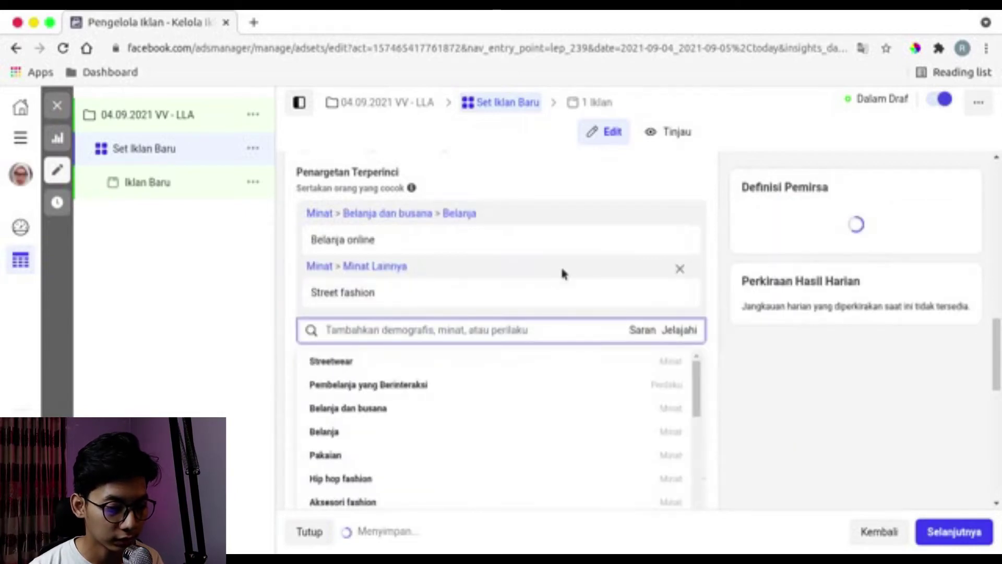
pyautogui.scroll(-2, 678, 251)
pyautogui.moveTo(414, 314)
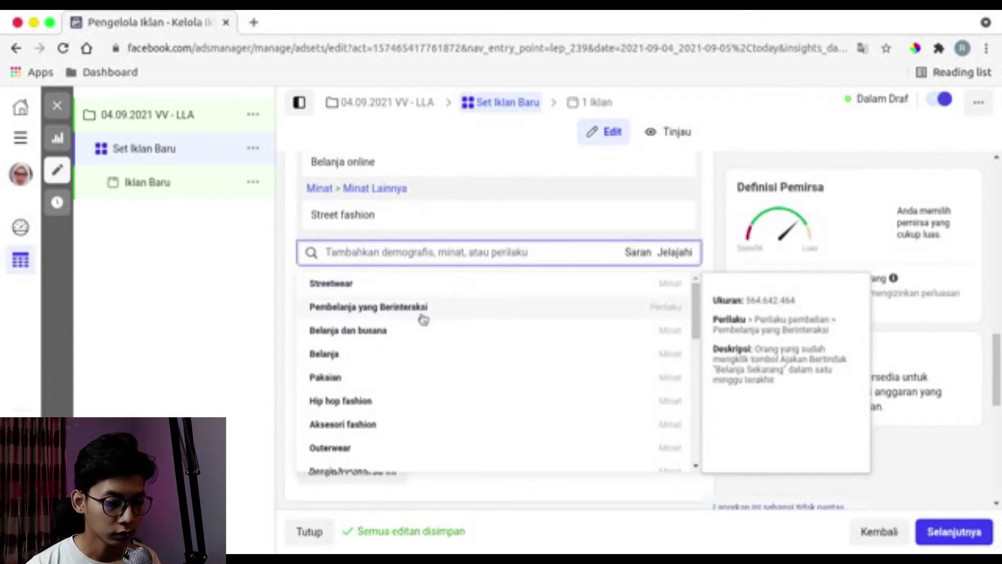
pyautogui.click(422, 318)
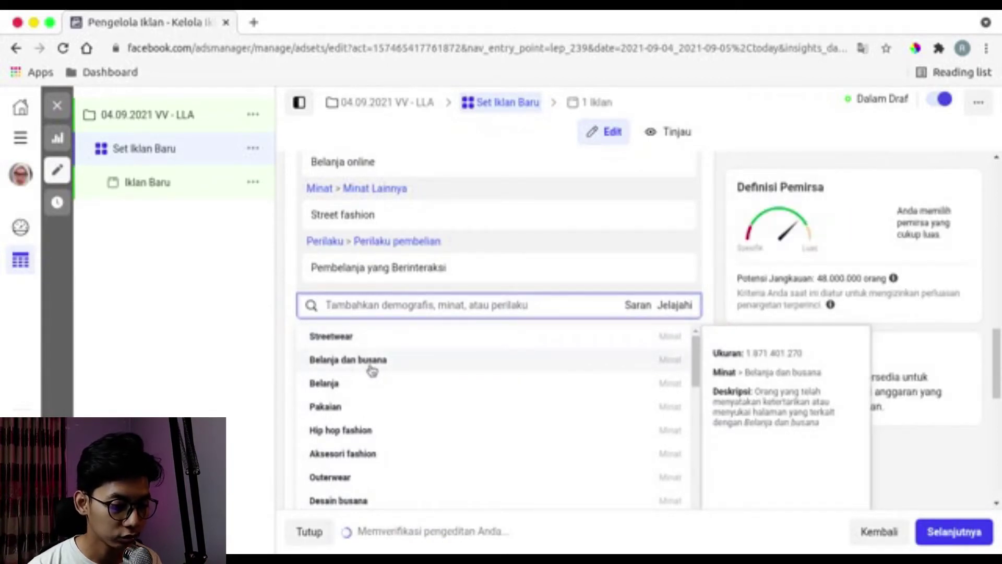
pyautogui.click(372, 371)
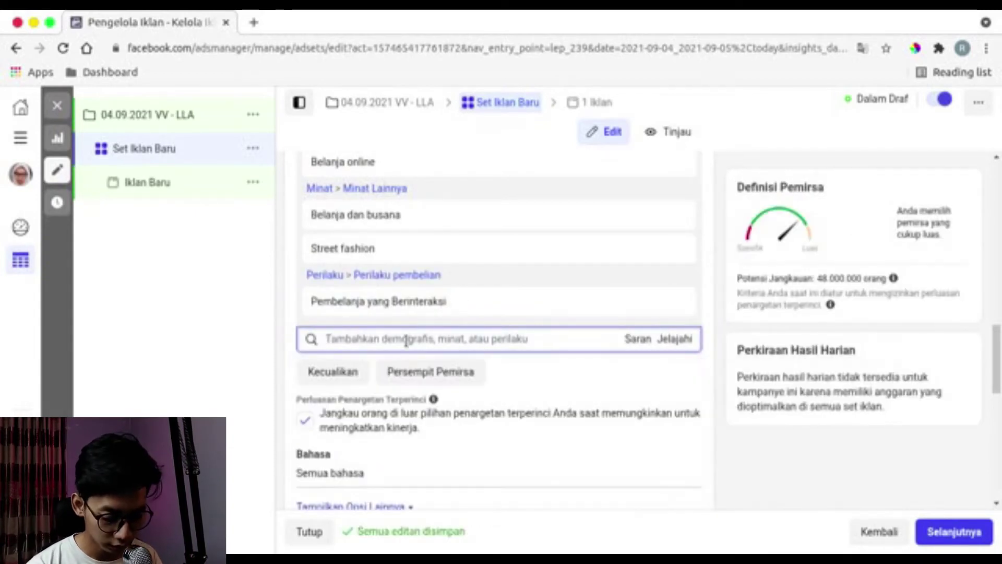
# Search the detailed targeting options for kaos and add the Kaos interest.
pyautogui.write('K')
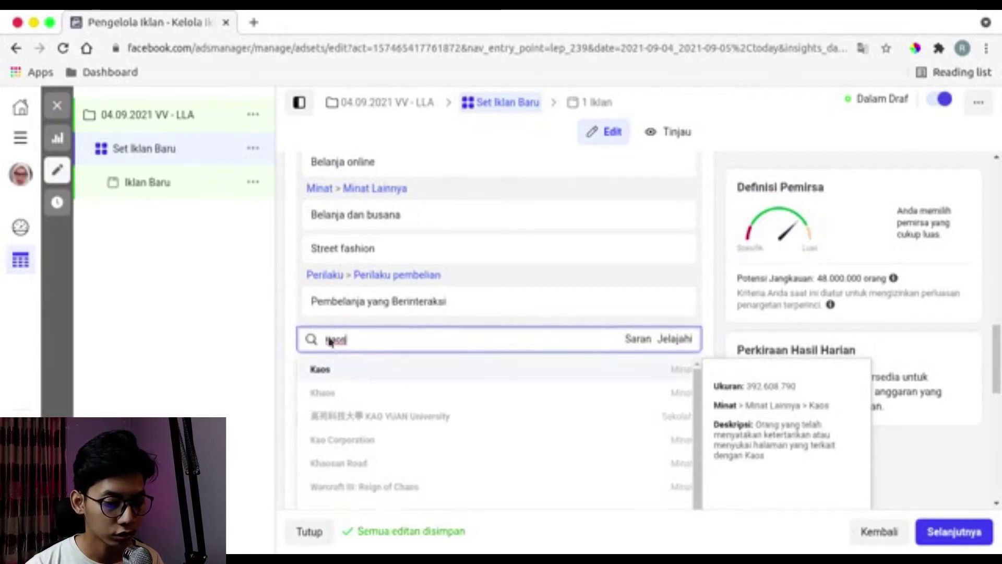
pyautogui.click(364, 375)
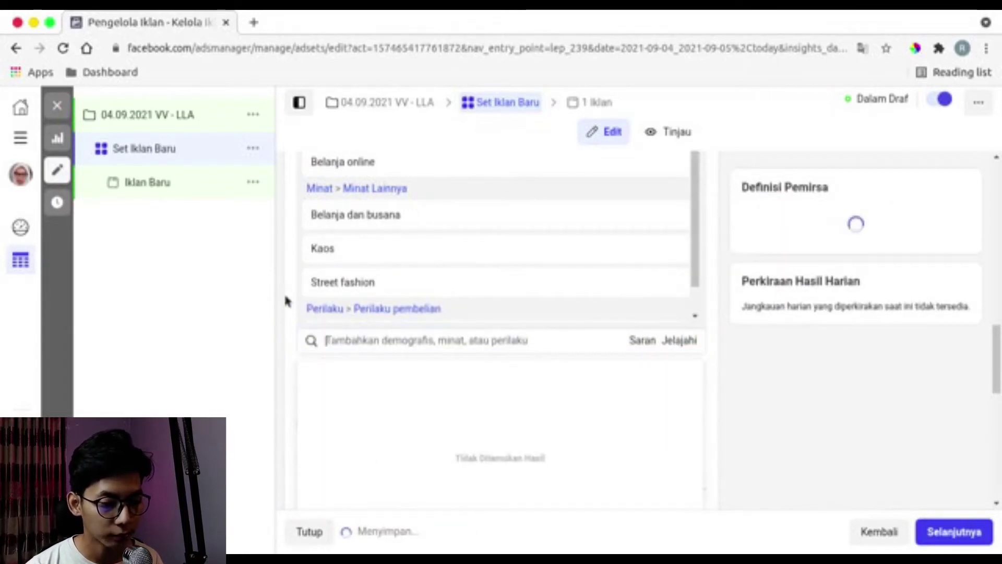
pyautogui.scroll(-3, 287, 301)
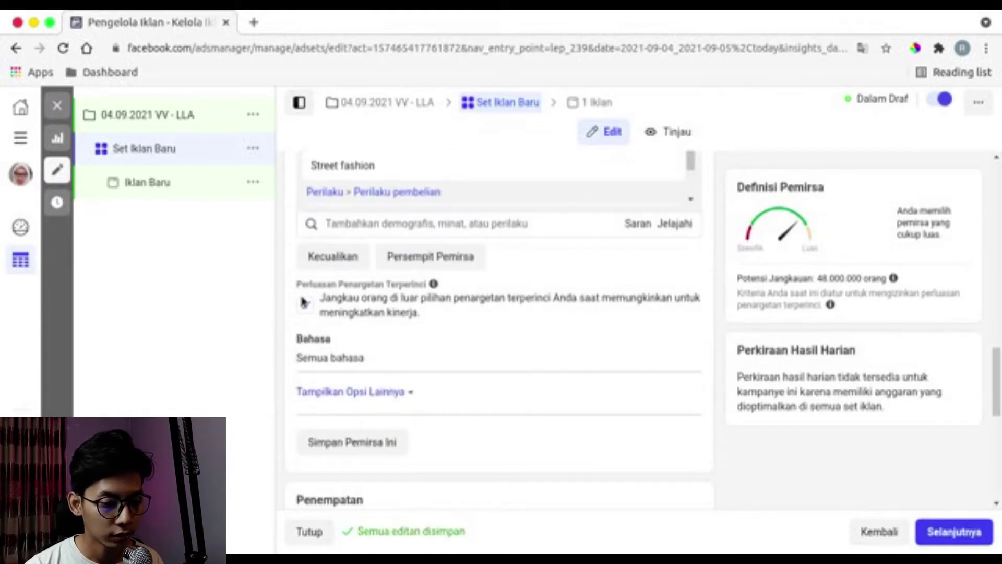
# Review the audience's location, age, gender and chosen interests together with the potential reach estimate.
pyautogui.scroll(4, 376, 309)
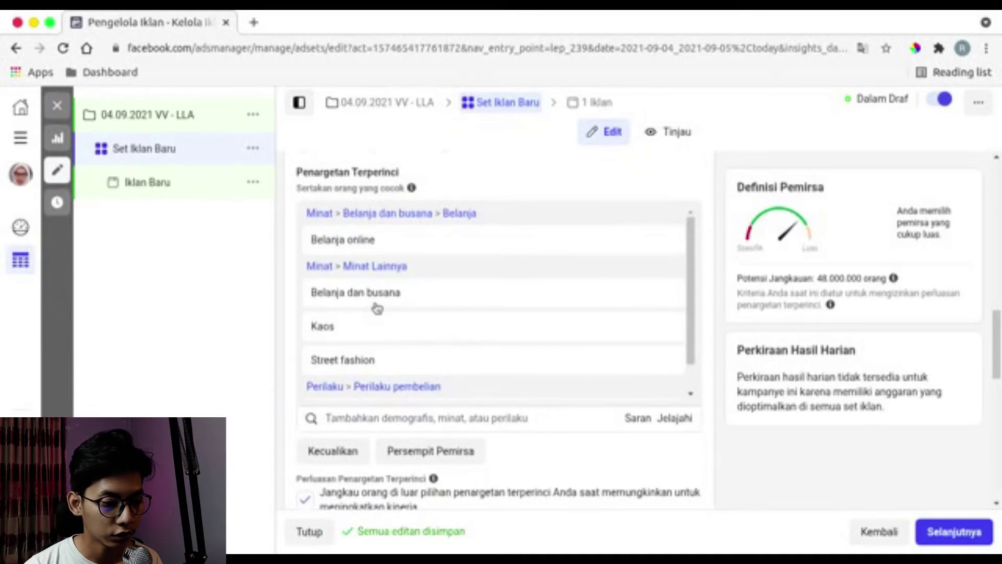
pyautogui.scroll(2, 377, 298)
pyautogui.scroll(2, 379, 307)
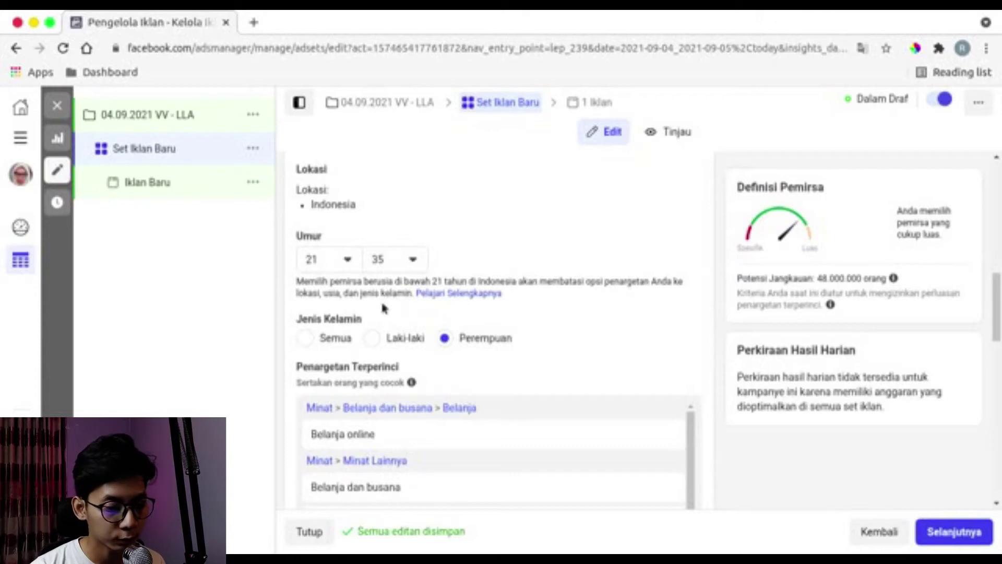
pyautogui.scroll(-2, 494, 386)
pyautogui.scroll(-3, 495, 393)
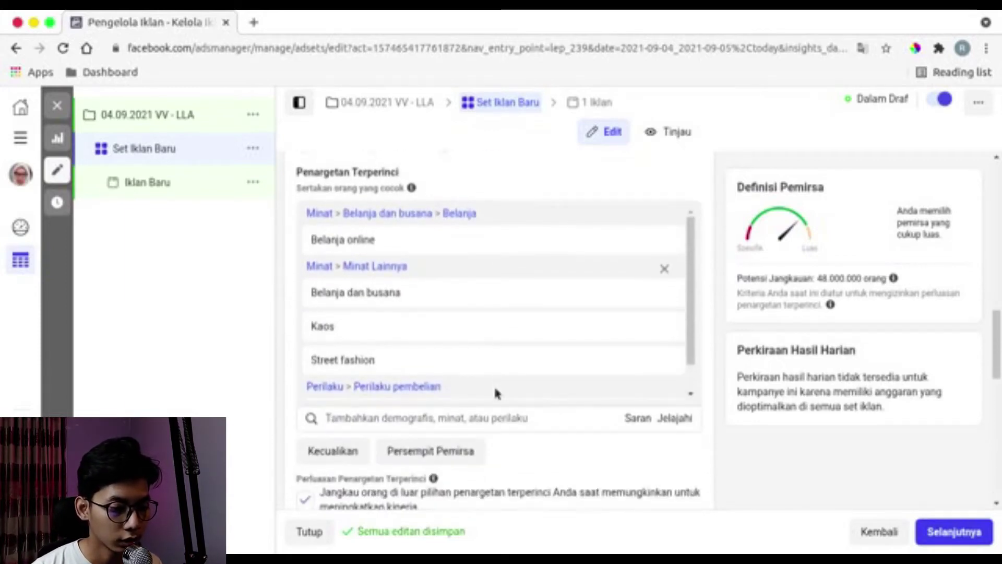
pyautogui.scroll(2, 494, 393)
pyautogui.scroll(4, 496, 392)
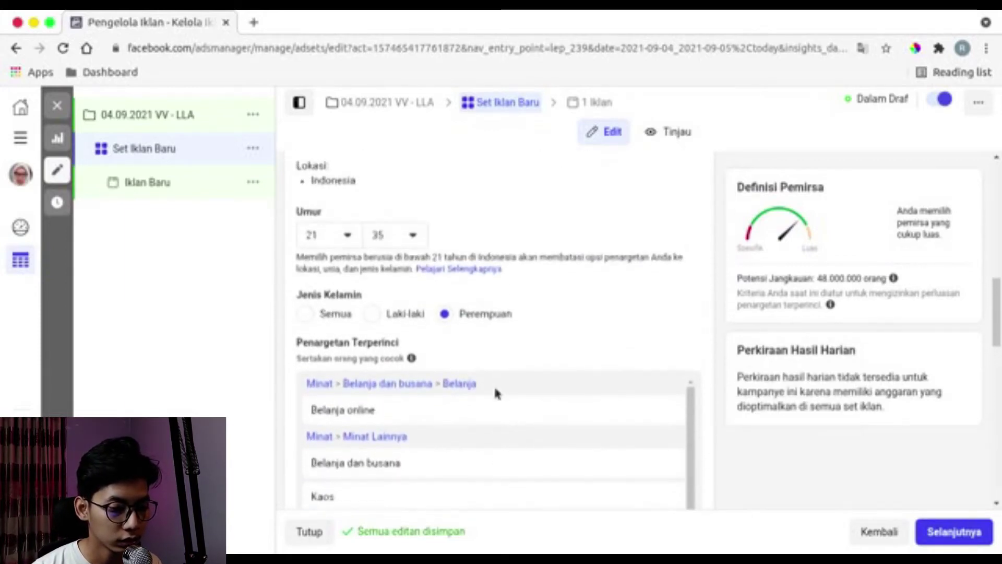
pyautogui.scroll(-5, 495, 393)
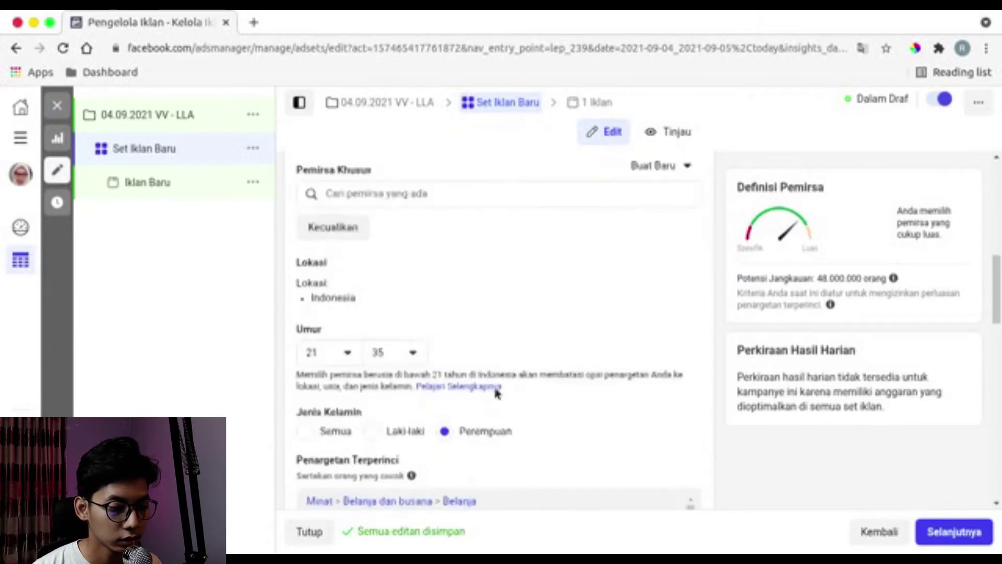
pyautogui.scroll(-4, 494, 392)
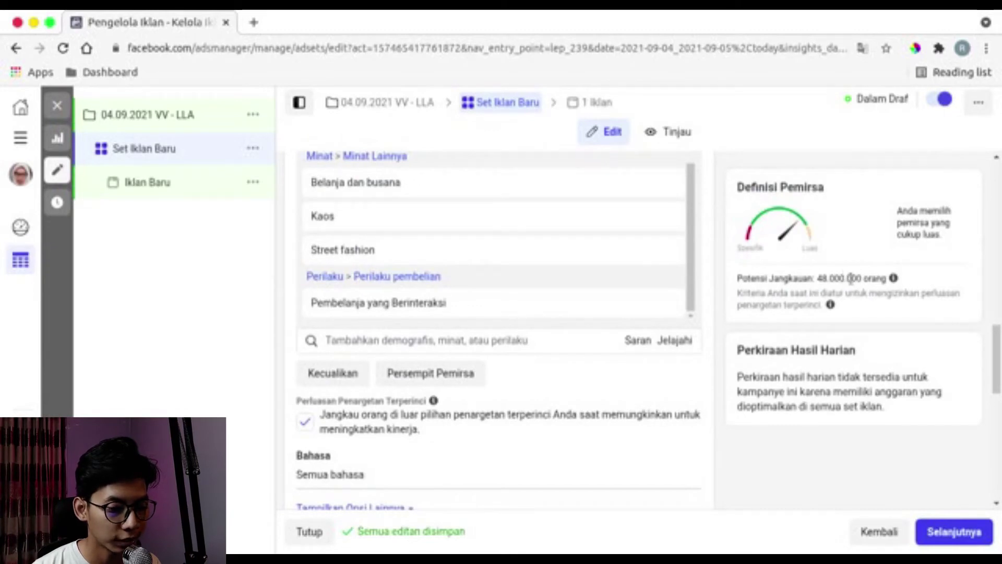
# Narrow the audience by adding a second detailed targeting condition that people must also match.
pyautogui.scroll(-1, 468, 330)
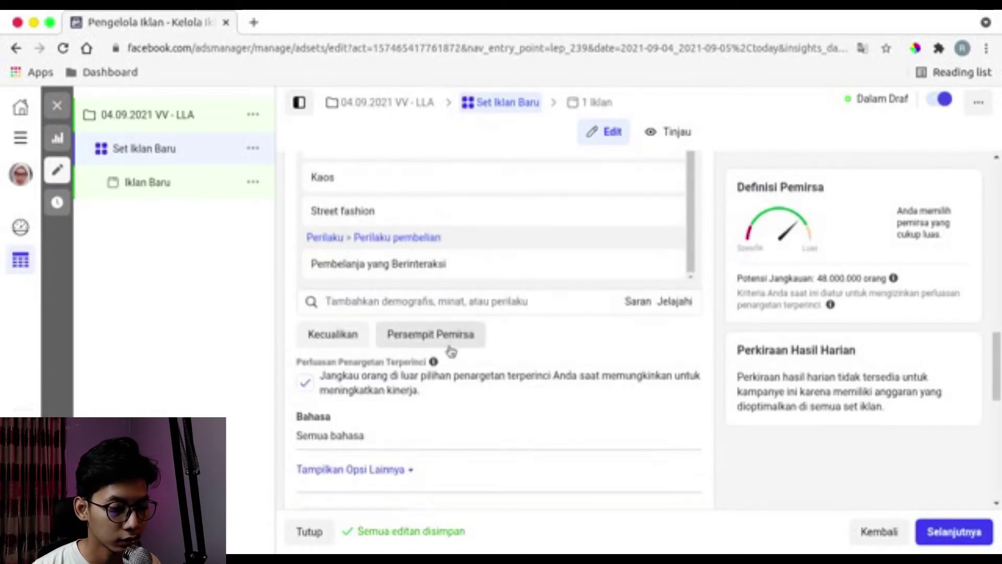
pyautogui.scroll(1, 456, 299)
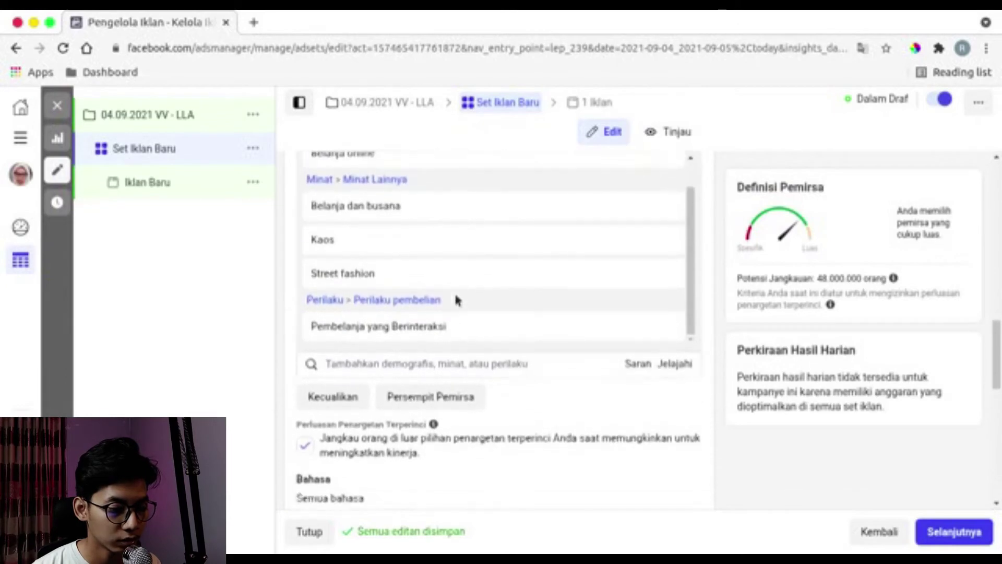
pyautogui.scroll(-1, 456, 298)
pyautogui.click(455, 341)
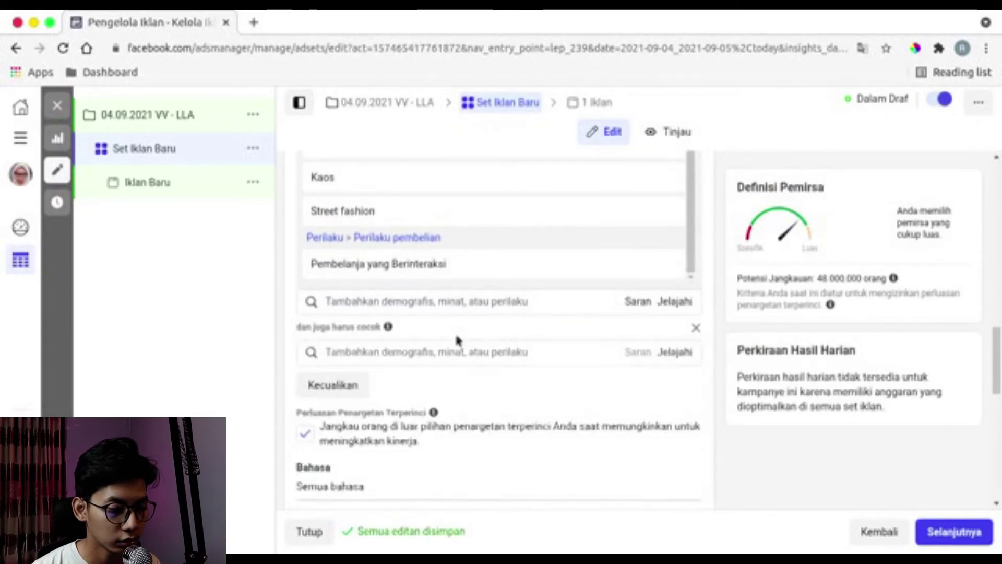
pyautogui.click(428, 357)
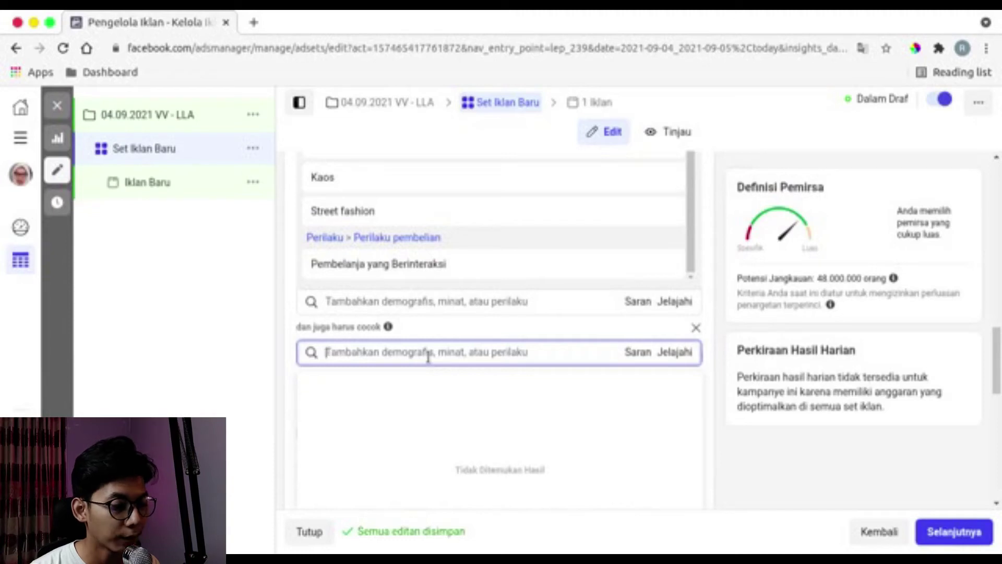
# Search for ios in the narrowing condition and require the behavior Akses Facebook (seluler): perangkat Apple (iOS).
pyautogui.write('l')
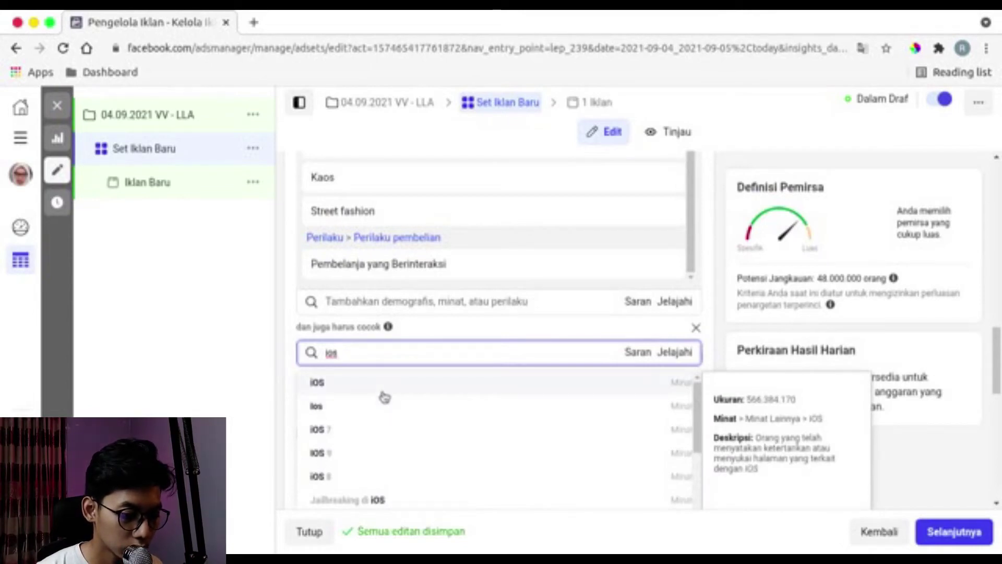
pyautogui.scroll(-5, 385, 398)
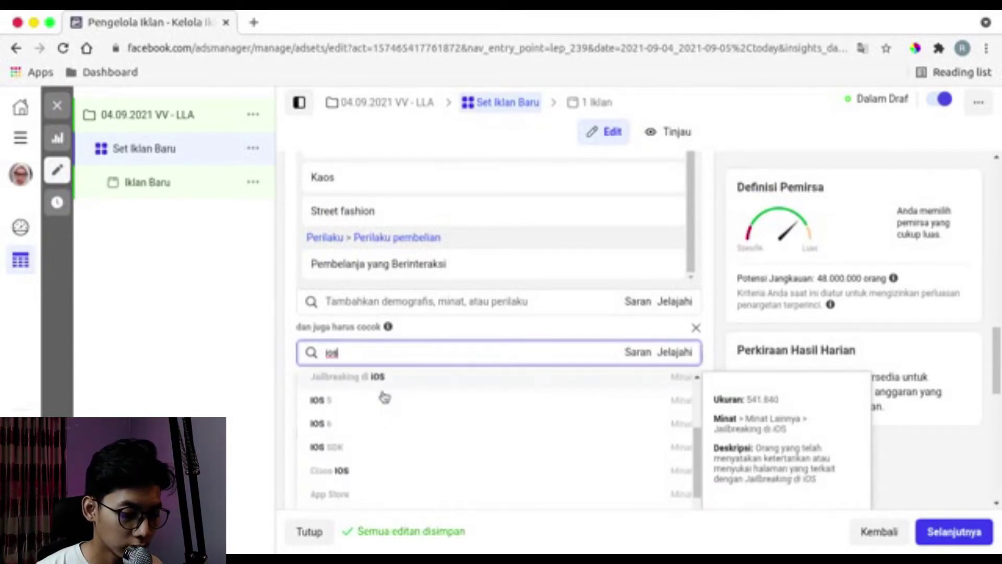
pyautogui.scroll(-1, 385, 398)
pyautogui.scroll(-1, 384, 398)
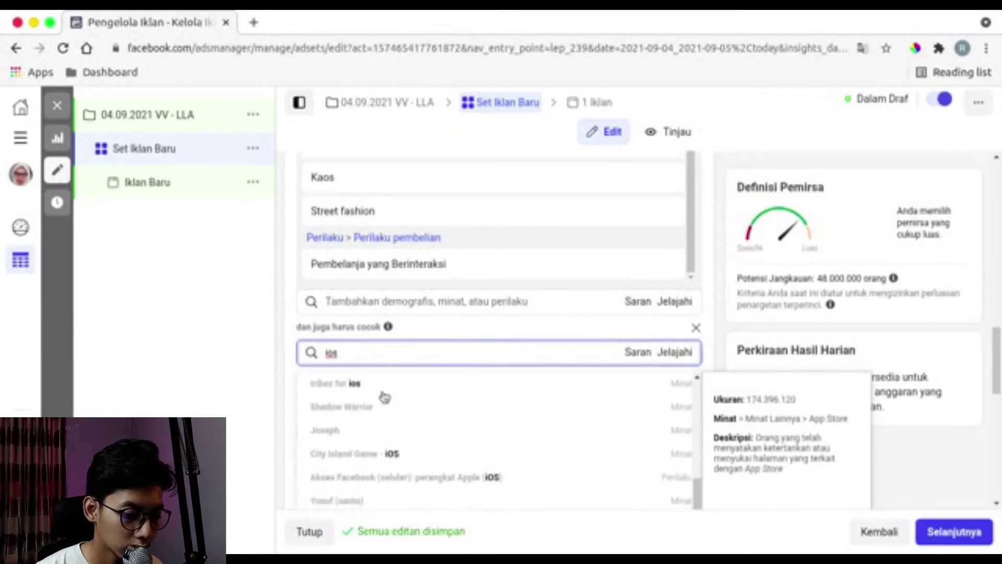
pyautogui.scroll(-1, 385, 397)
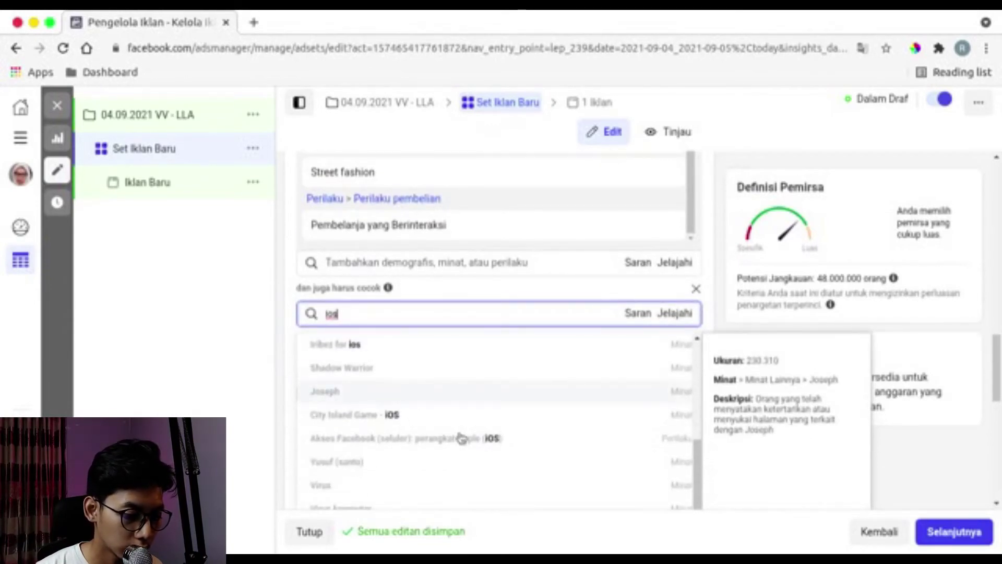
pyautogui.scroll(-2, 473, 442)
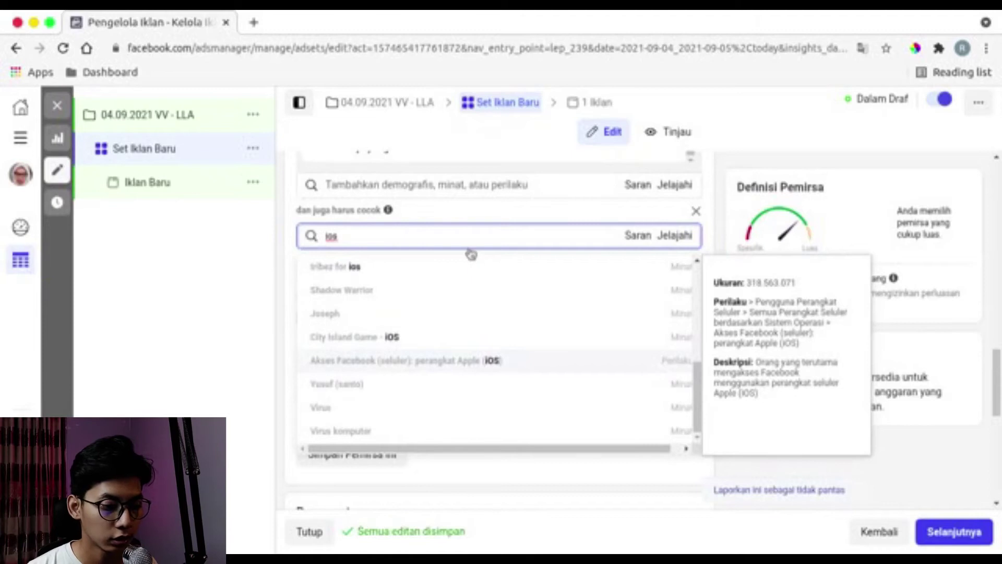
pyautogui.press('Return')
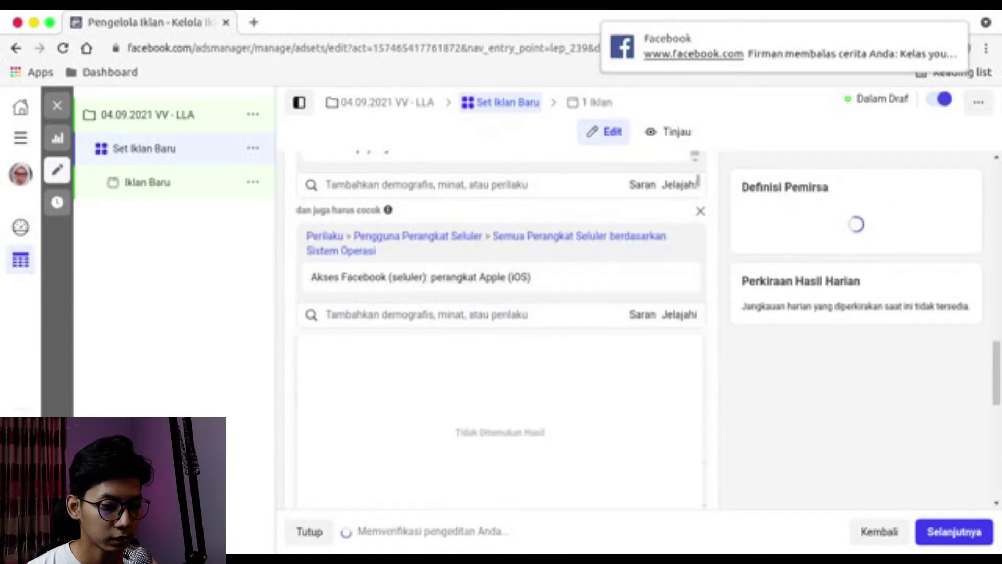
pyautogui.click(951, 39)
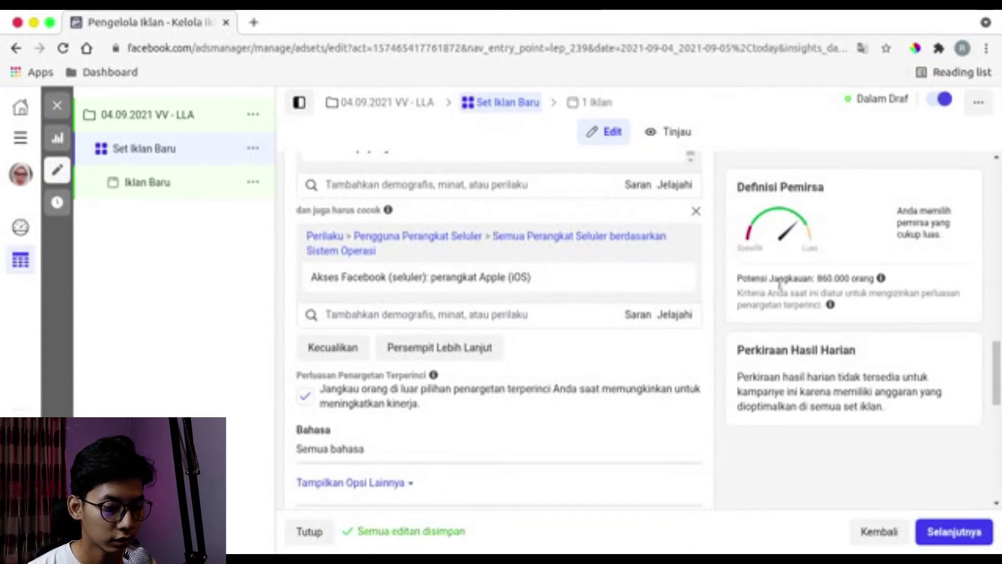
# Remove the iOS narrowing condition from the audience and expand the additional options under Optimasi & Pengiriman.
pyautogui.click(697, 213)
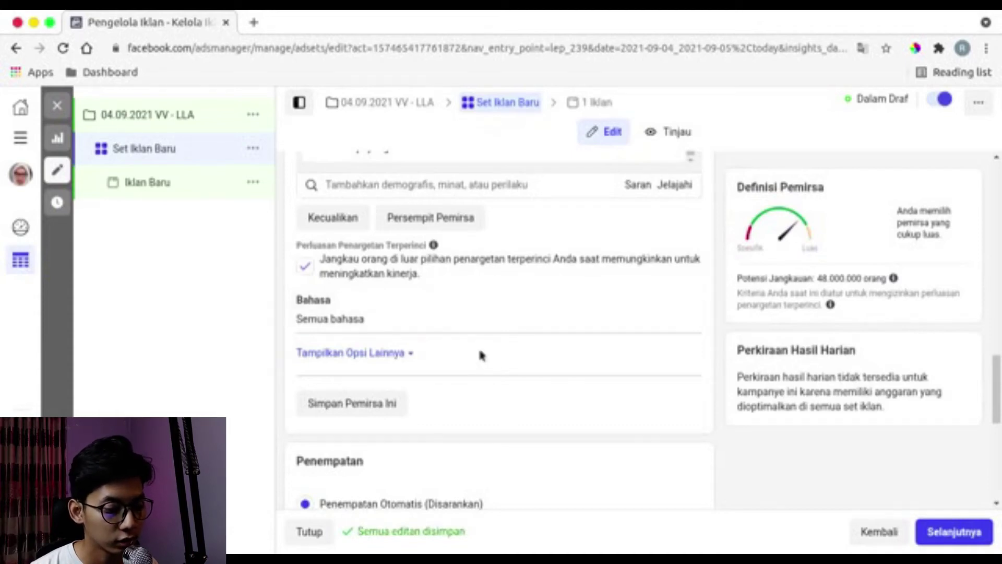
pyautogui.scroll(-3, 505, 360)
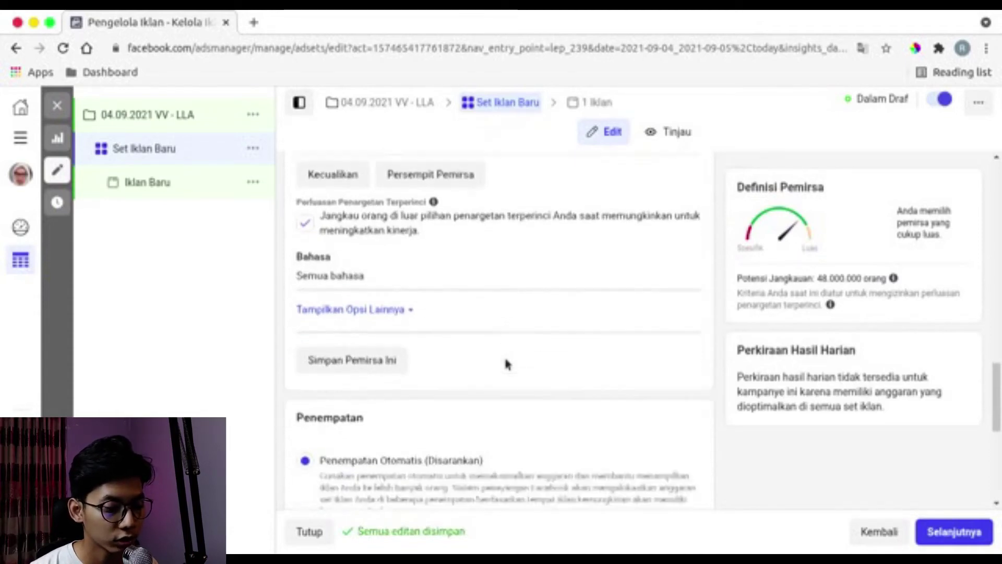
pyautogui.scroll(-4, 503, 362)
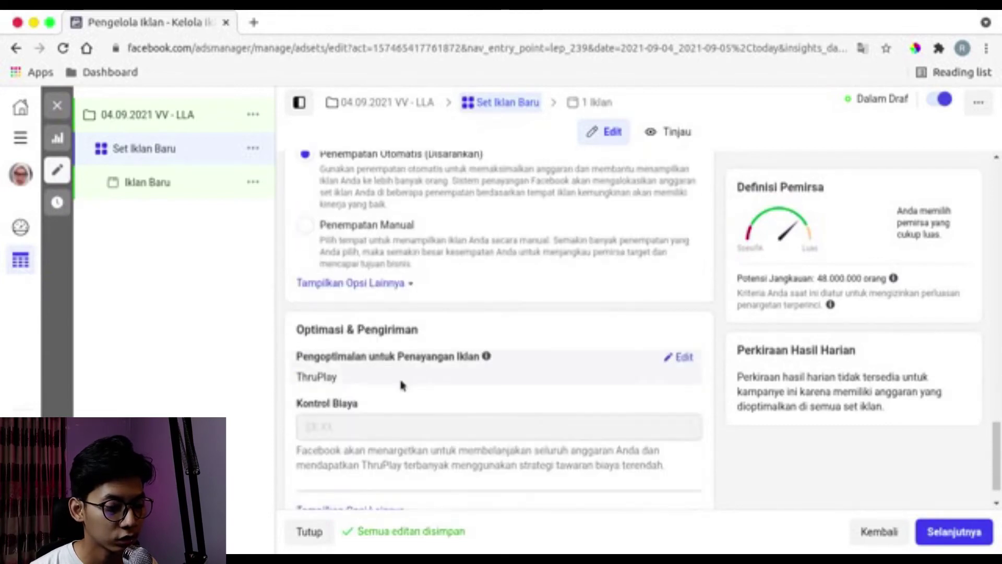
pyautogui.moveTo(486, 359)
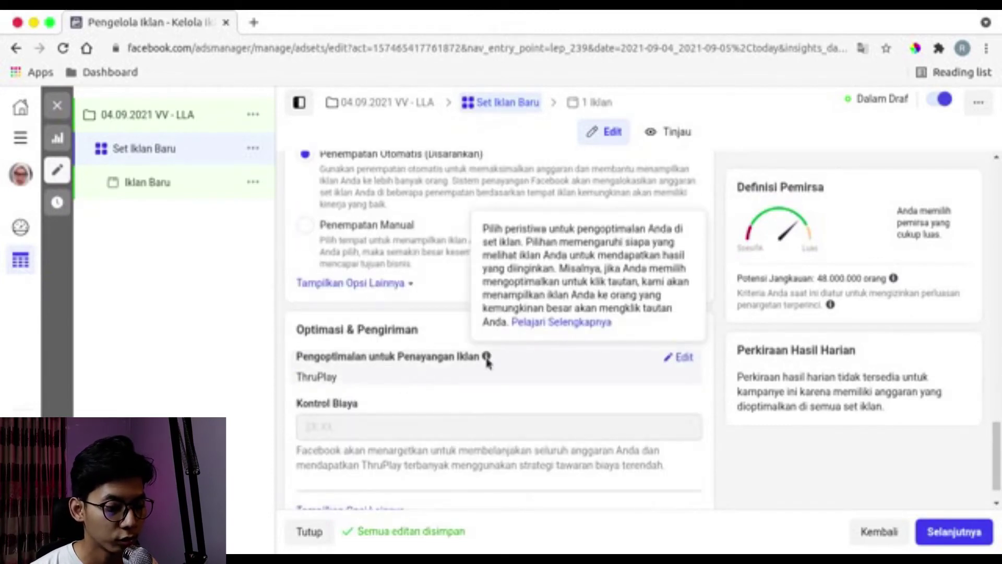
pyautogui.scroll(-1, 442, 450)
pyautogui.click(372, 472)
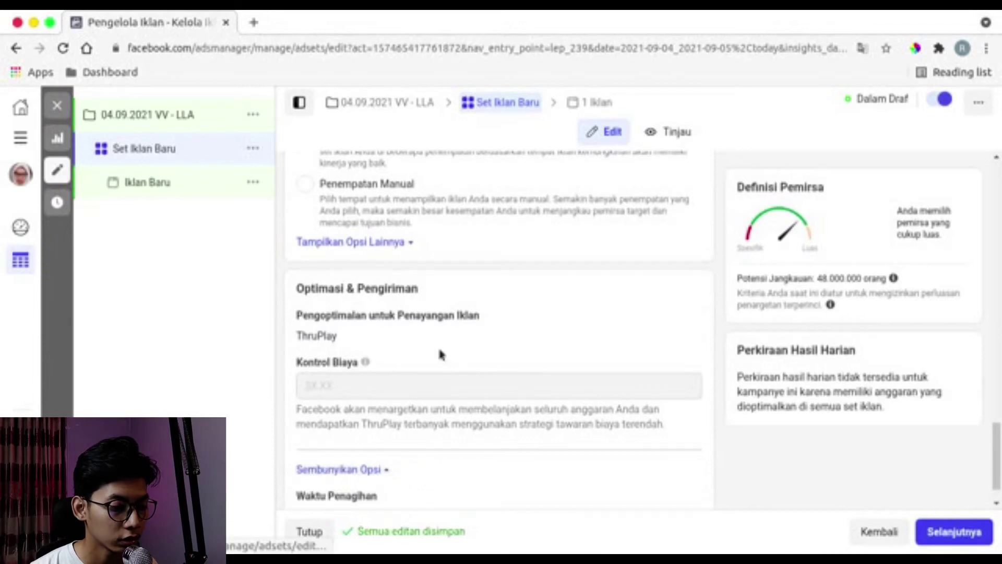
pyautogui.scroll(-1, 438, 354)
# Rename the ad set as Audience 1.
pyautogui.scroll(10, 455, 387)
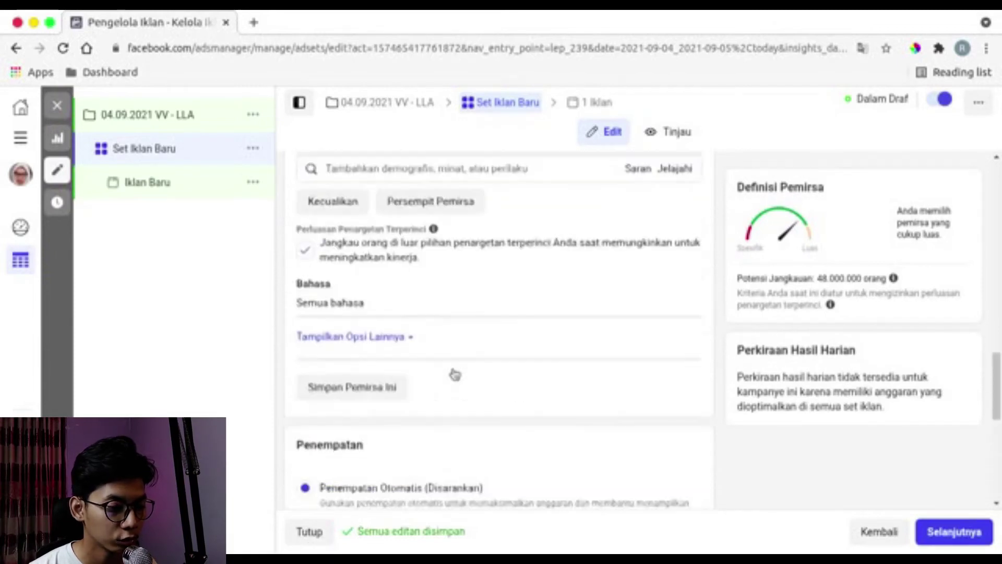
pyautogui.scroll(10, 454, 371)
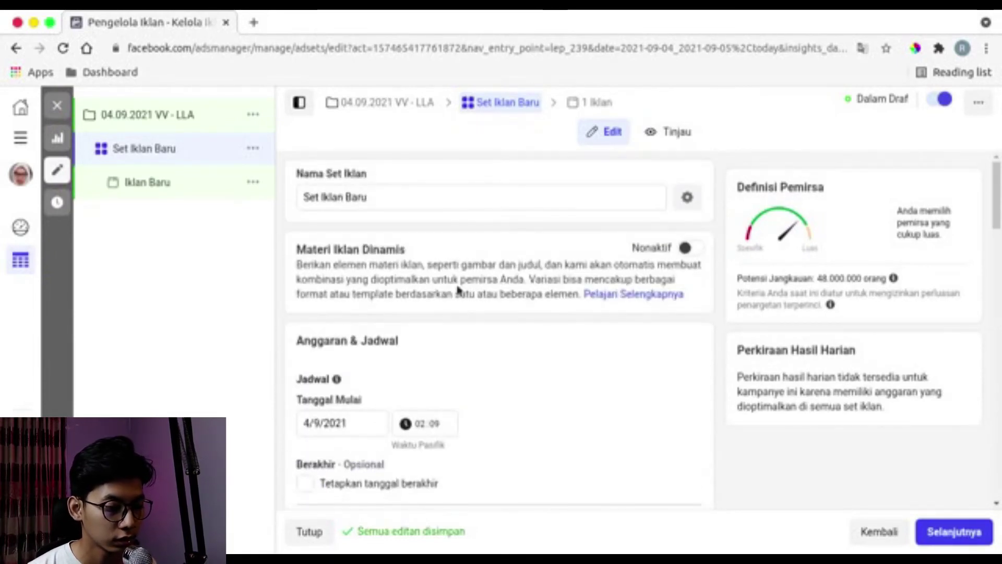
pyautogui.tripleClick(457, 202)
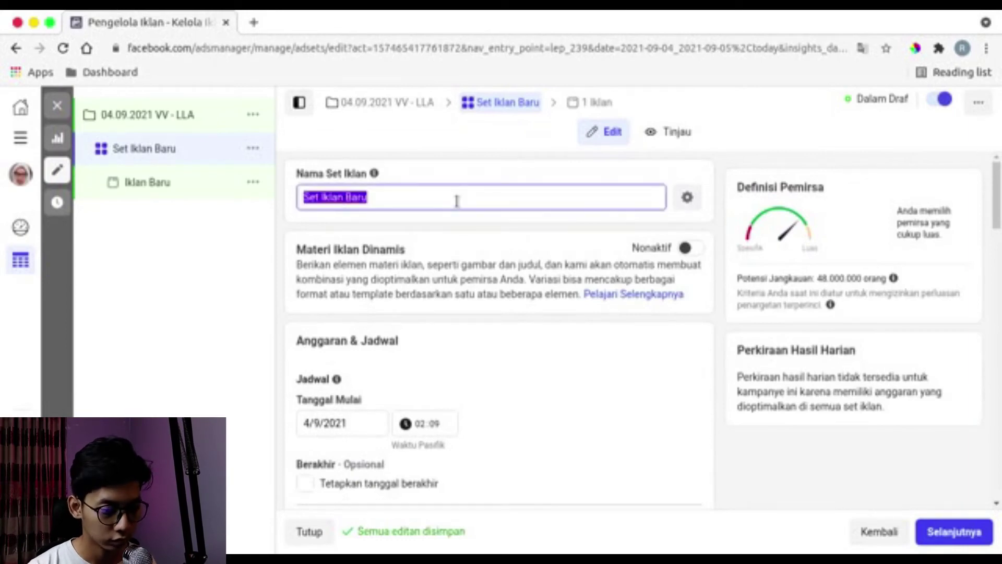
pyautogui.write('Audience 1')
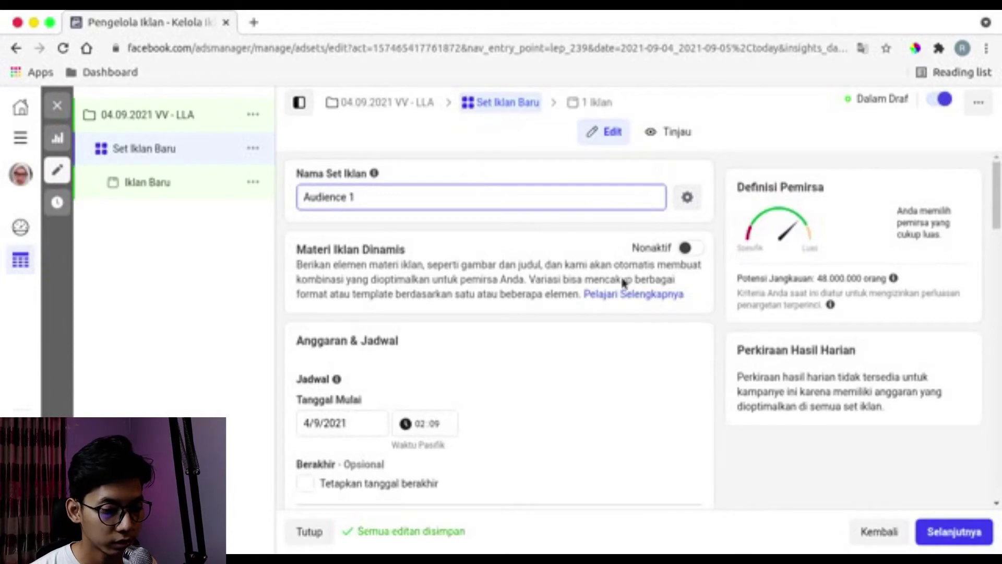
# Open the ad Iklan Baru for editing and review its identity, ad setup, media, primary text and language settings.
pyautogui.scroll(-15, 622, 279)
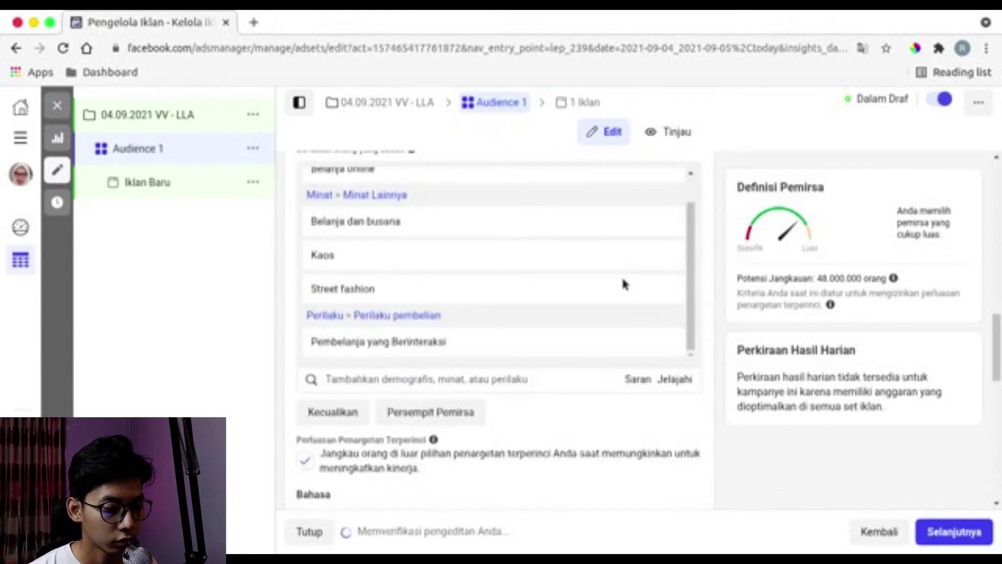
pyautogui.click(150, 195)
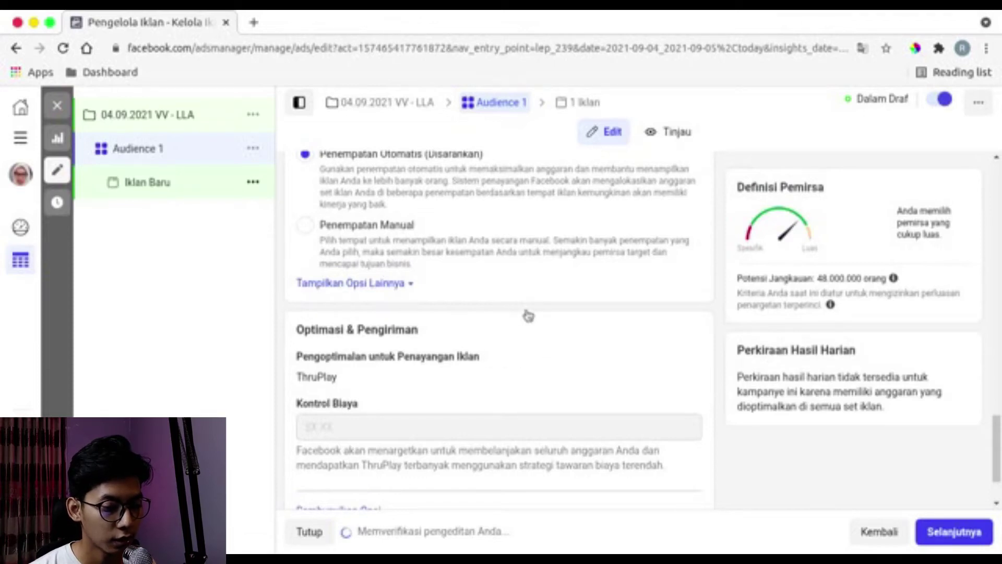
pyautogui.scroll(-1, 550, 283)
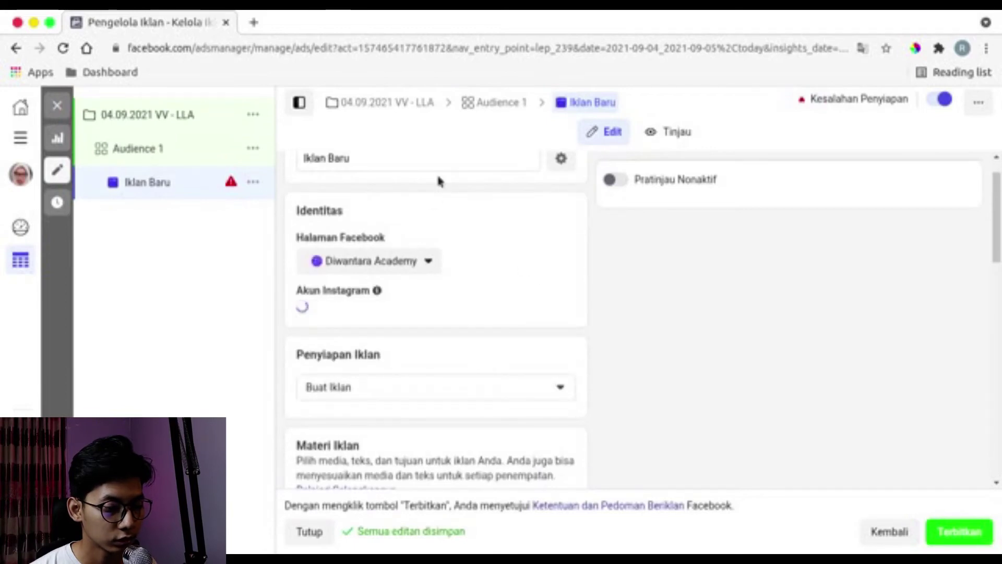
pyautogui.scroll(1, 432, 248)
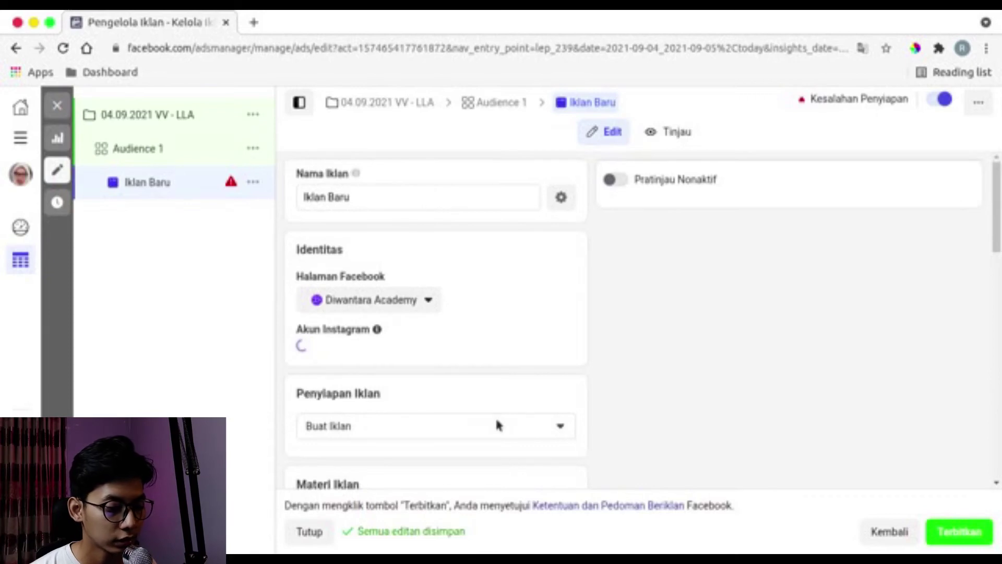
pyautogui.scroll(-5, 495, 416)
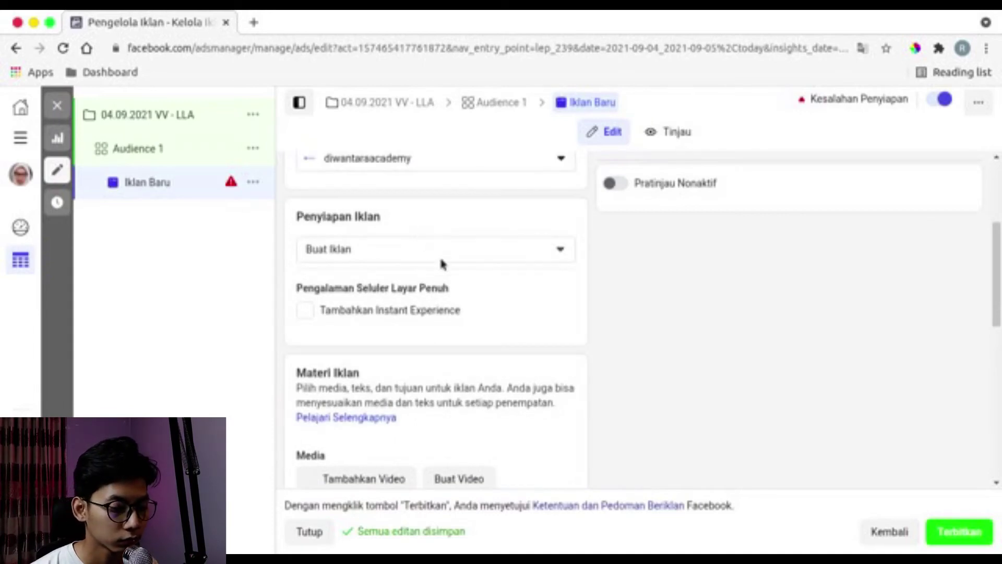
pyautogui.scroll(-8, 443, 265)
pyautogui.scroll(-2, 442, 285)
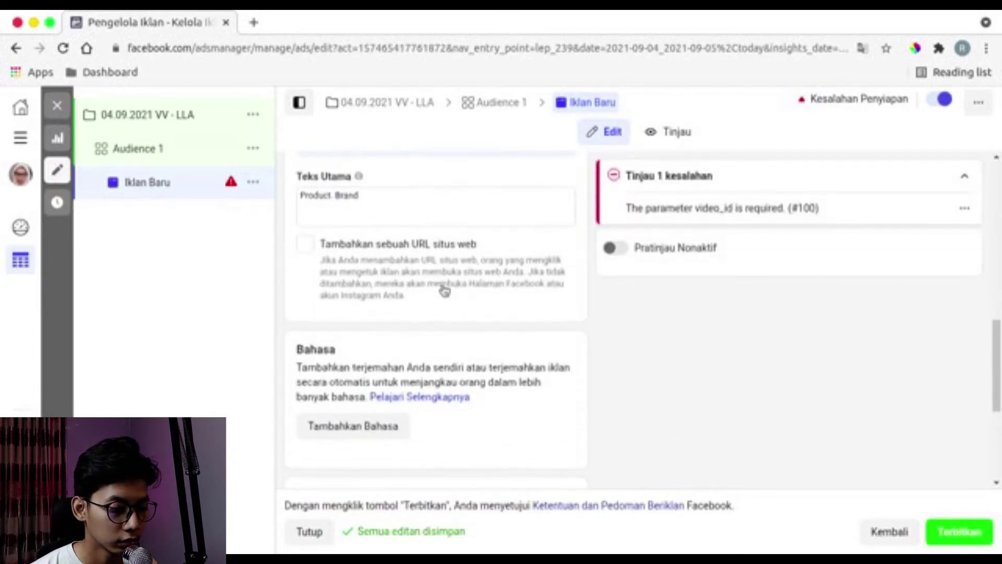
pyautogui.scroll(-1, 441, 286)
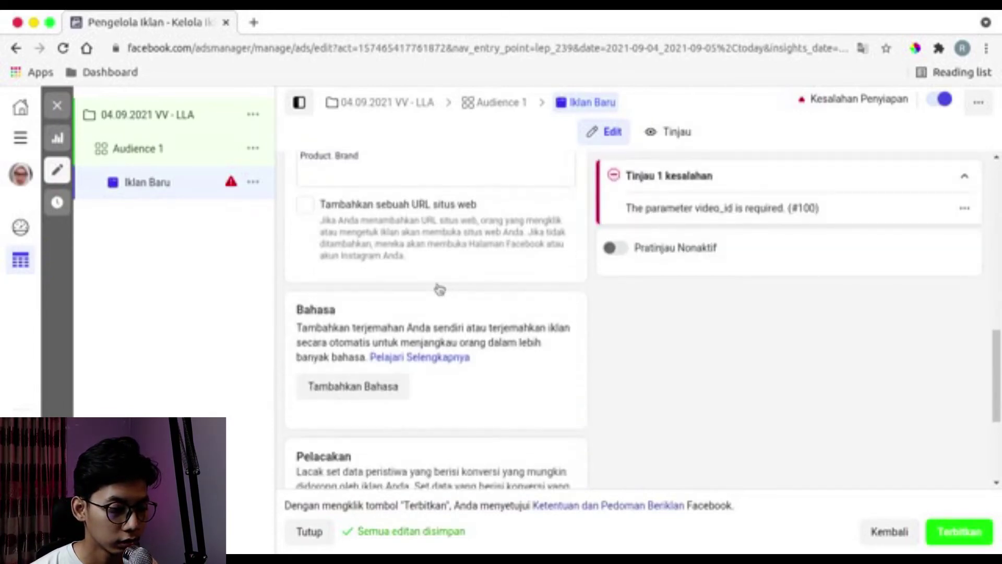
# Enable adding a website URL to the ad and activate the URL Situs Web field.
pyautogui.click(306, 214)
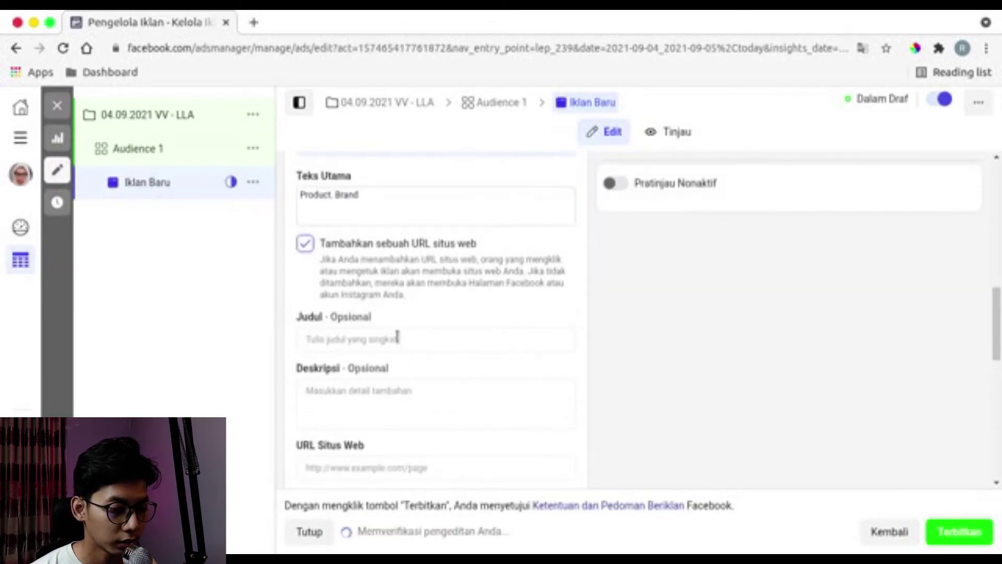
pyautogui.scroll(-1, 391, 407)
pyautogui.click(398, 427)
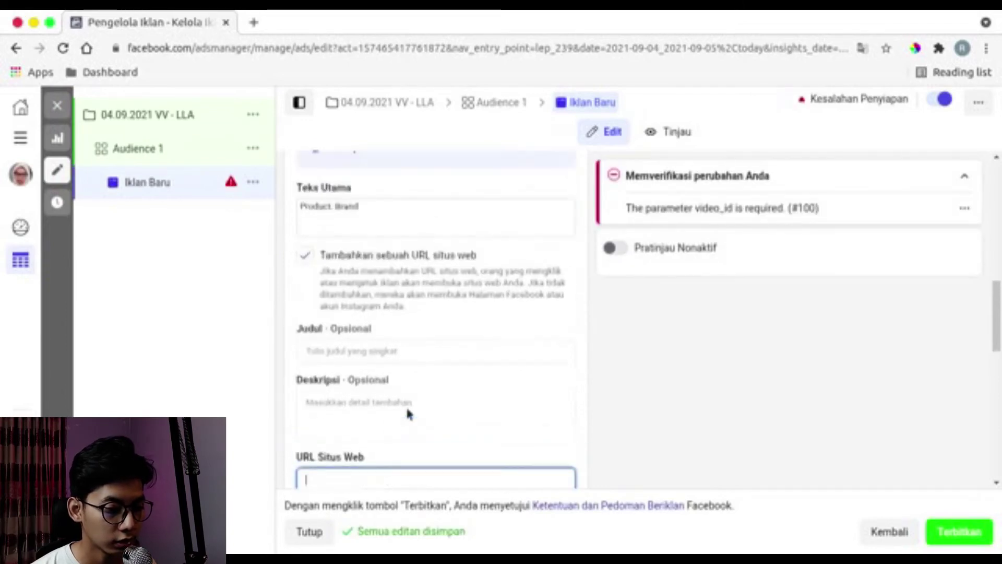
pyautogui.scroll(10, 406, 414)
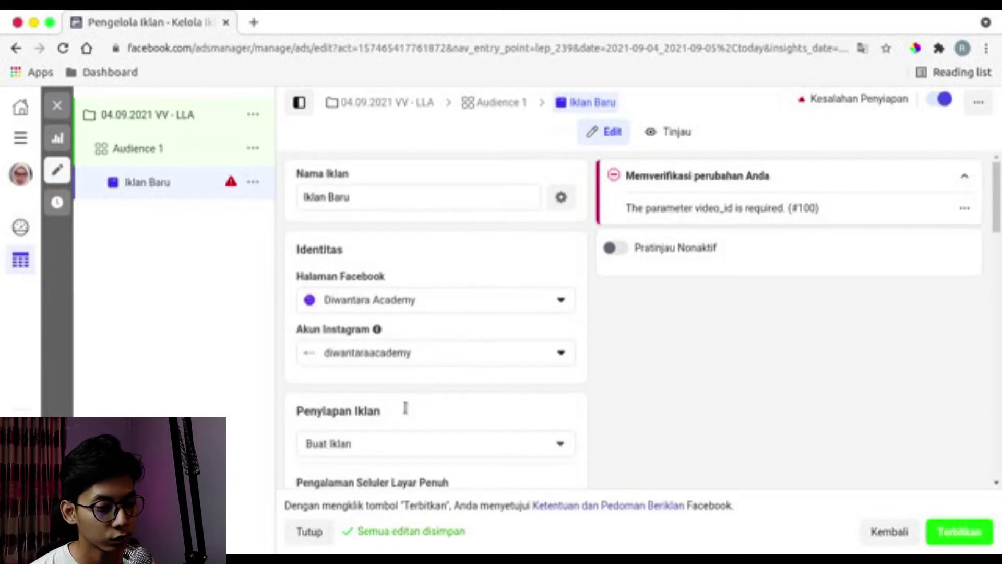